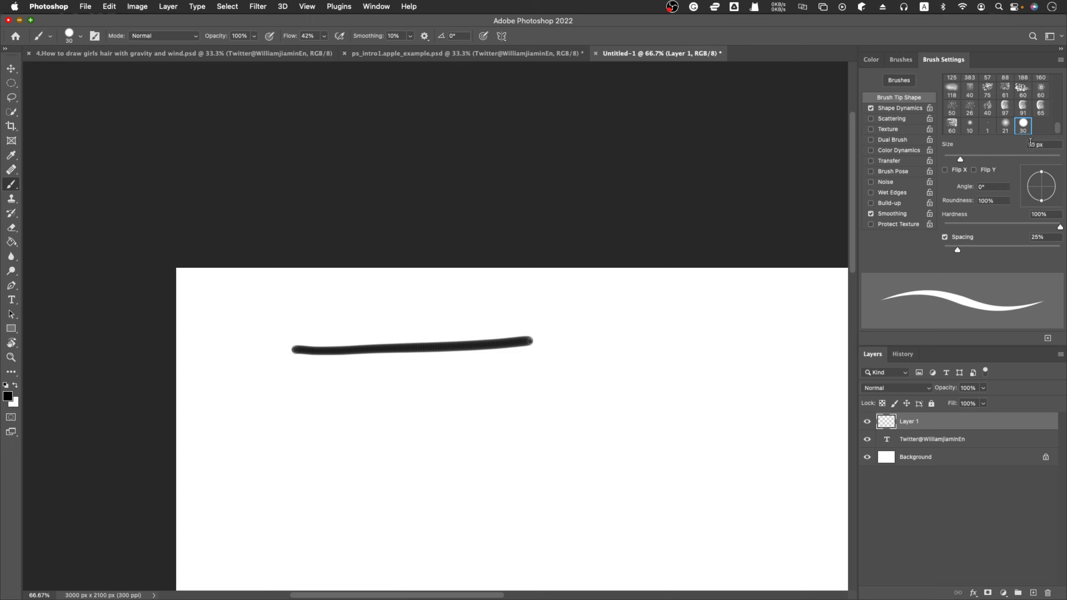
Look over the girls' hair drawing with gravity and wind notes in the other open document, and return to Untitled-1.
left_click(1036, 144)
left_click(123, 54)
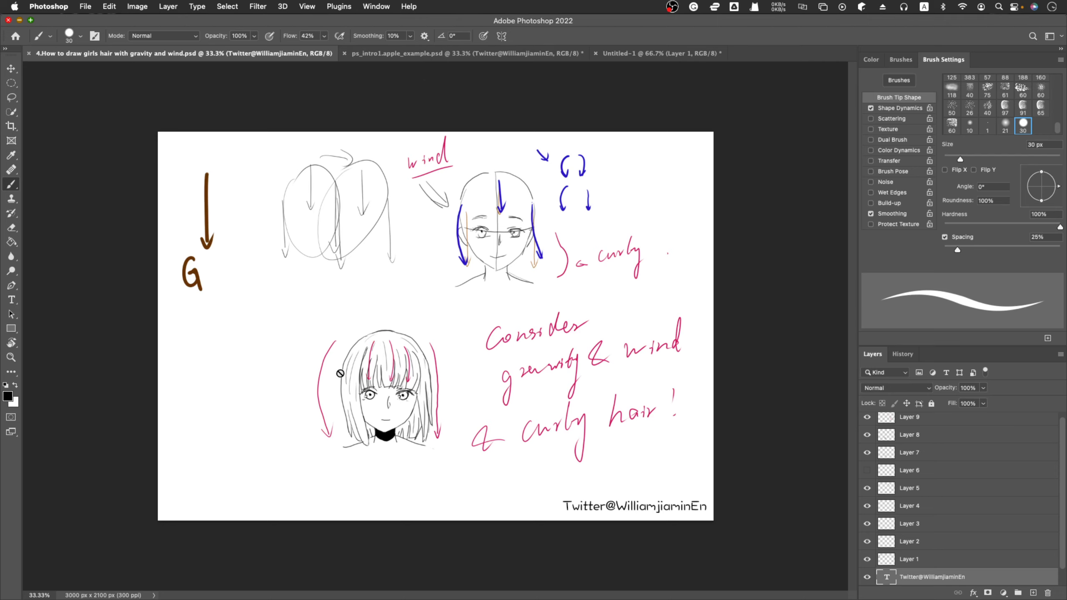
left_click(527, 55)
left_click(645, 53)
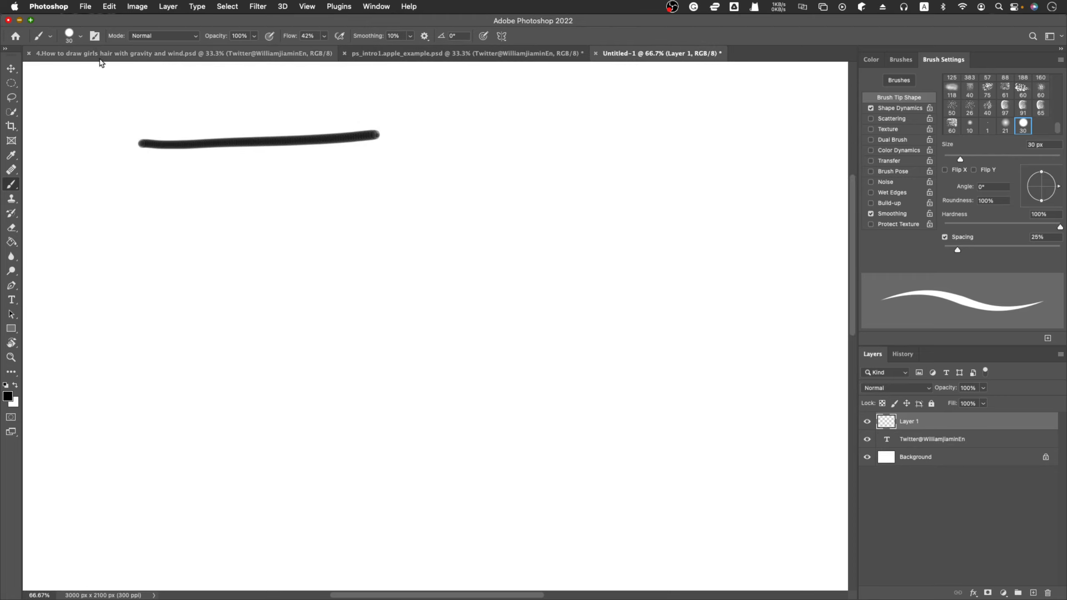
Set the brush size to 8 px and paint a thin horizontal line below the existing thick stroke.
left_click(81, 36)
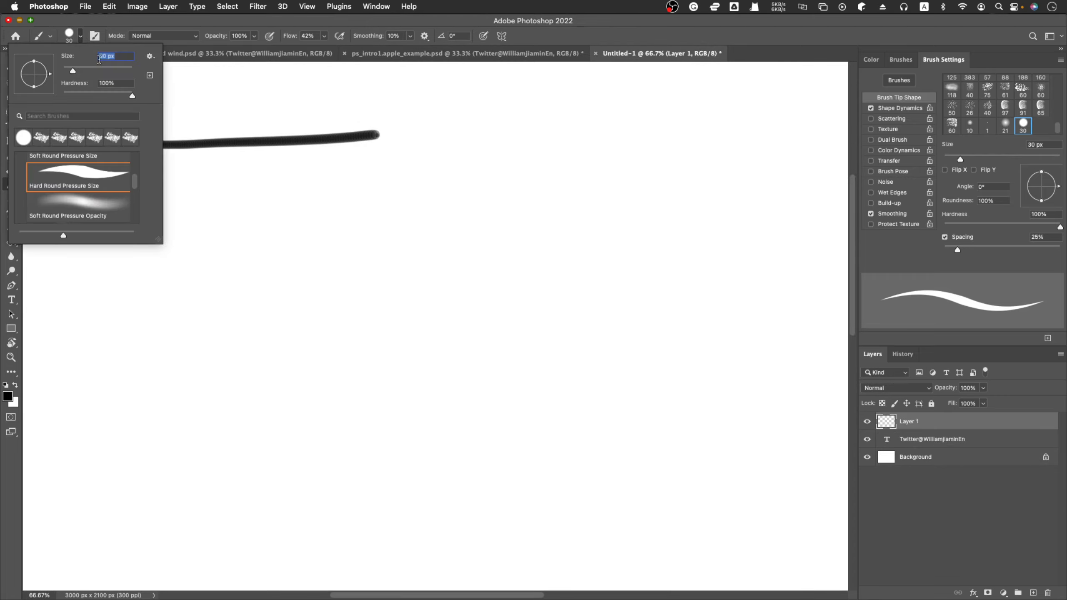
type("8")
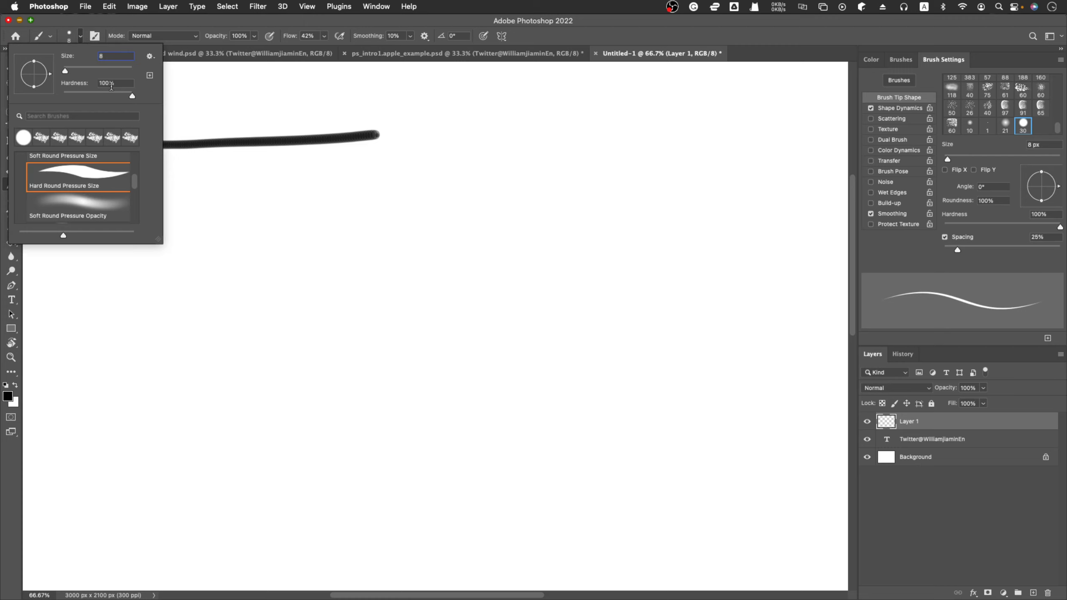
key("Return")
left_click_drag(141, 179, 320, 189)
Examine the pixels and edges of the thin and thick strokes up close at 800% and compare them.
key("z")
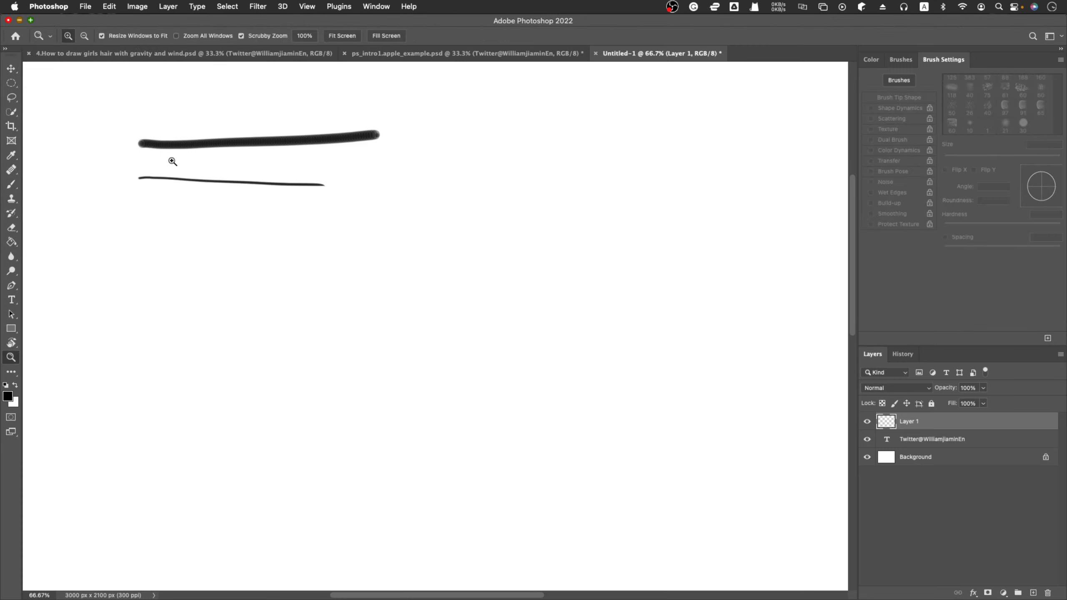
left_click(144, 178)
left_click_drag(144, 178, 144, 177)
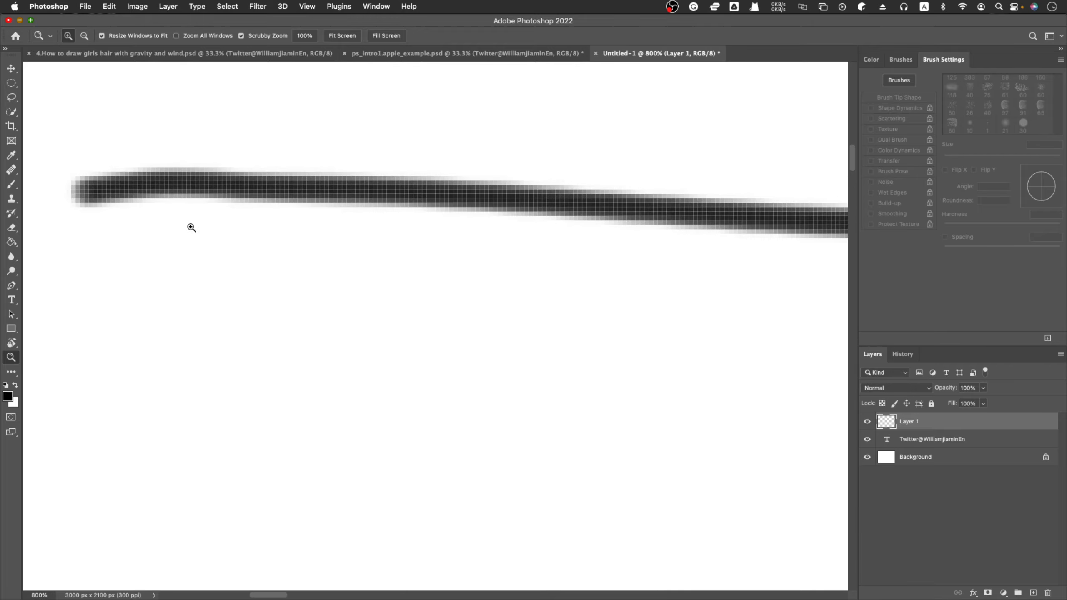
scroll(191, 227, "up", 10)
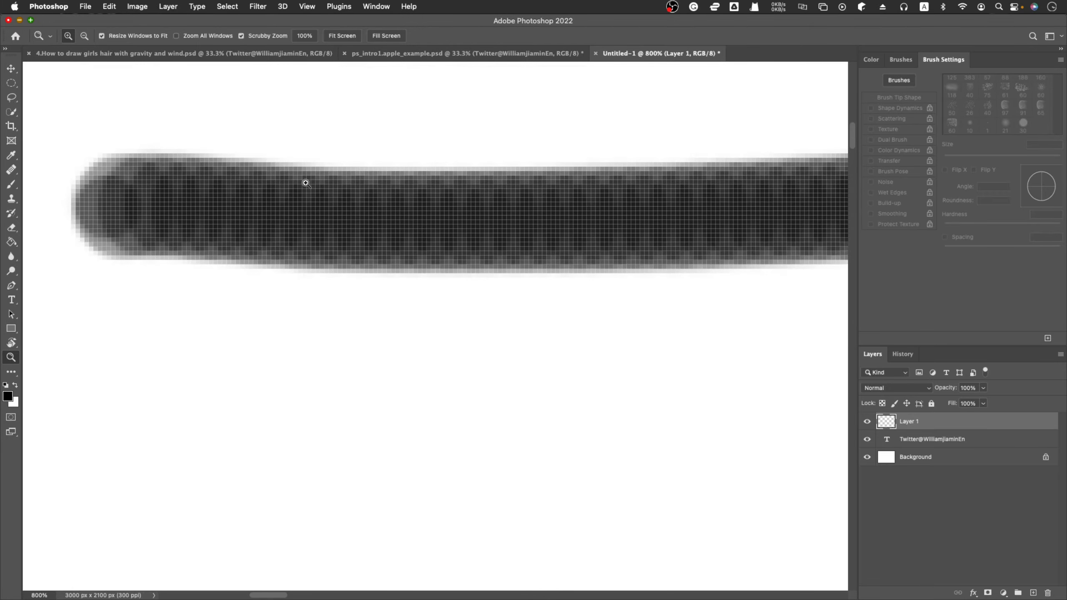
scroll(277, 242, "down", 8)
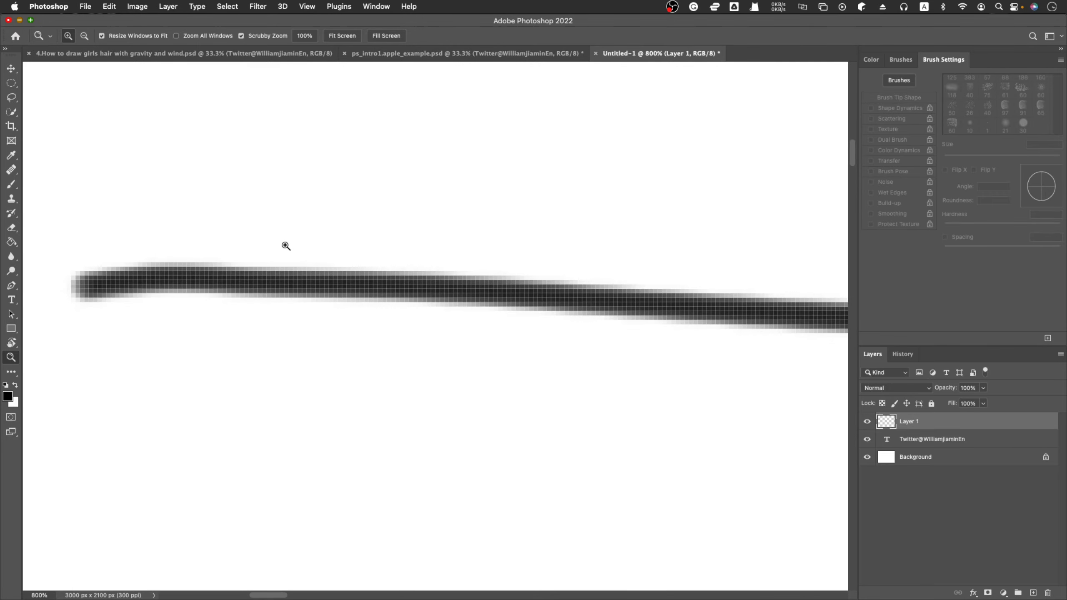
scroll(286, 245, "up", 1)
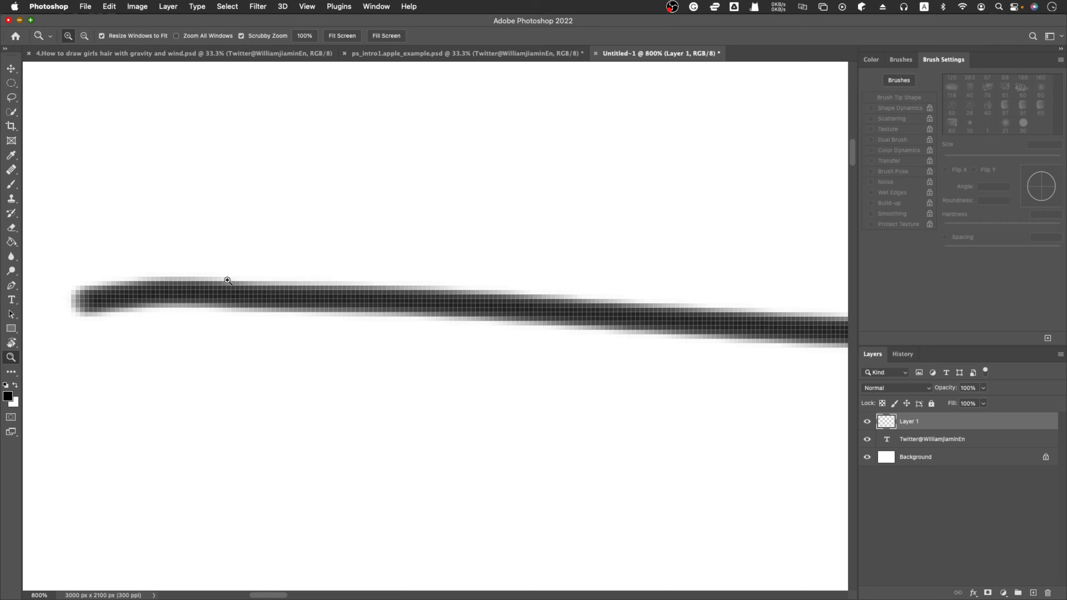
scroll(227, 280, "up", 7)
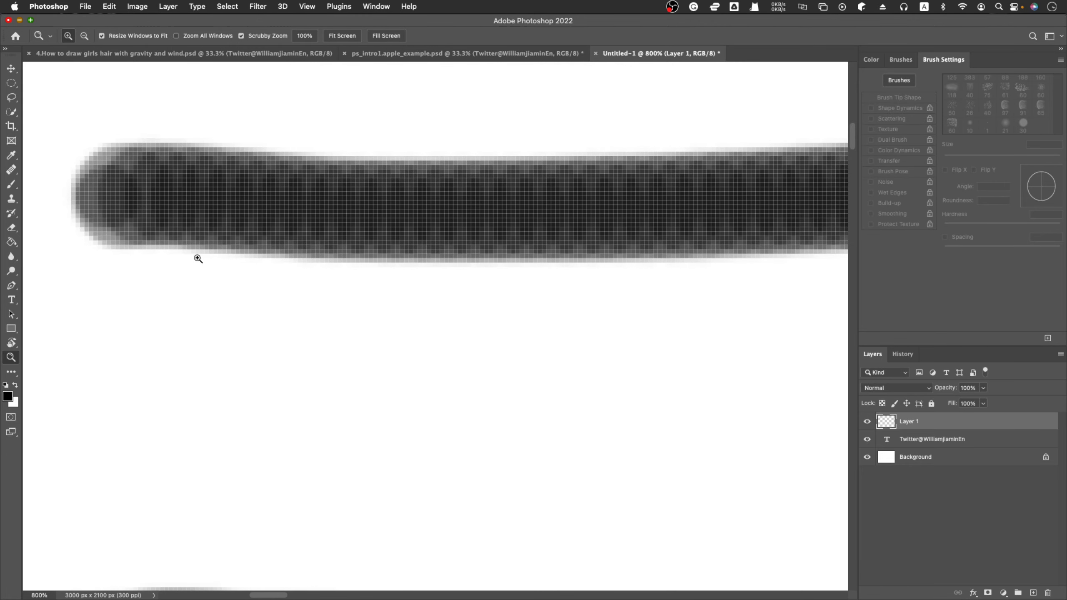
Paint a horizontal chain of overlapping loops between the thick stroke and the thin line with the 8 px brush.
key("b")
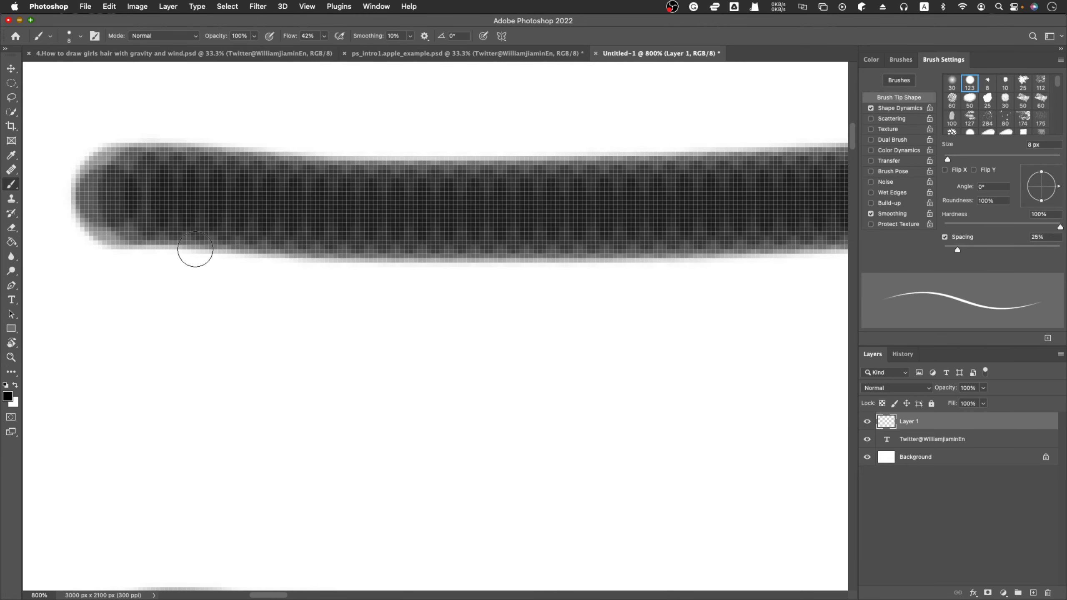
mouse_move(143, 359)
left_mouse_down()
mouse_move(107, 432)
mouse_move(230, 431)
mouse_move(138, 362)
left_mouse_up()
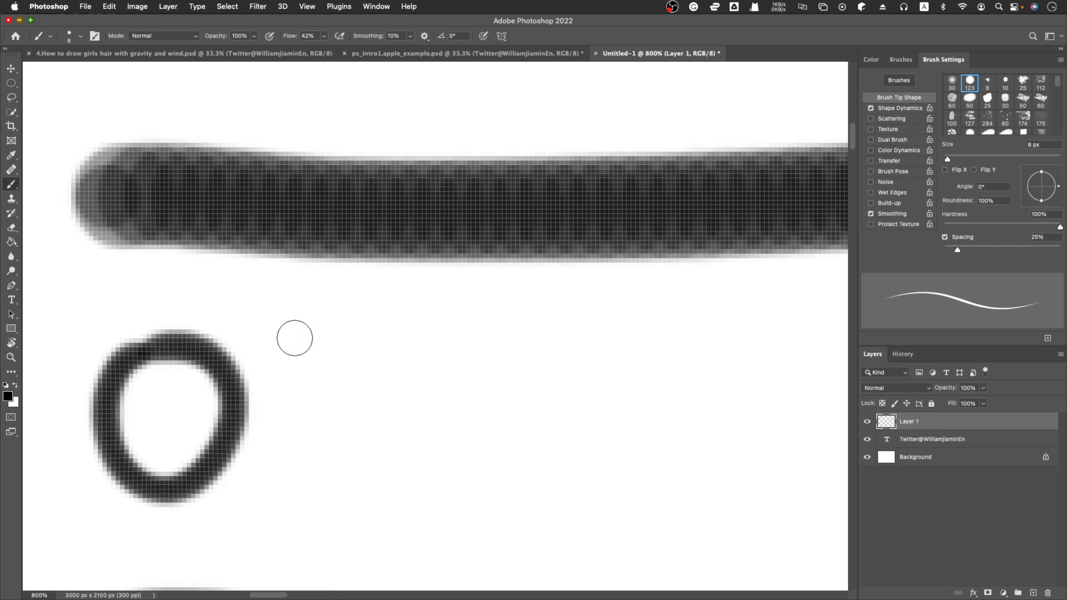
mouse_move(295, 336)
left_mouse_down()
mouse_move(367, 379)
mouse_move(405, 348)
mouse_move(398, 355)
mouse_move(531, 347)
mouse_move(518, 368)
mouse_move(688, 450)
mouse_move(563, 471)
left_mouse_up()
Fill the insides of the loops with black and paint a small upward arrow at the notch beneath the first two.
mouse_move(138, 365)
left_mouse_down()
mouse_move(127, 444)
mouse_move(189, 373)
mouse_move(202, 423)
mouse_move(221, 386)
left_mouse_up()
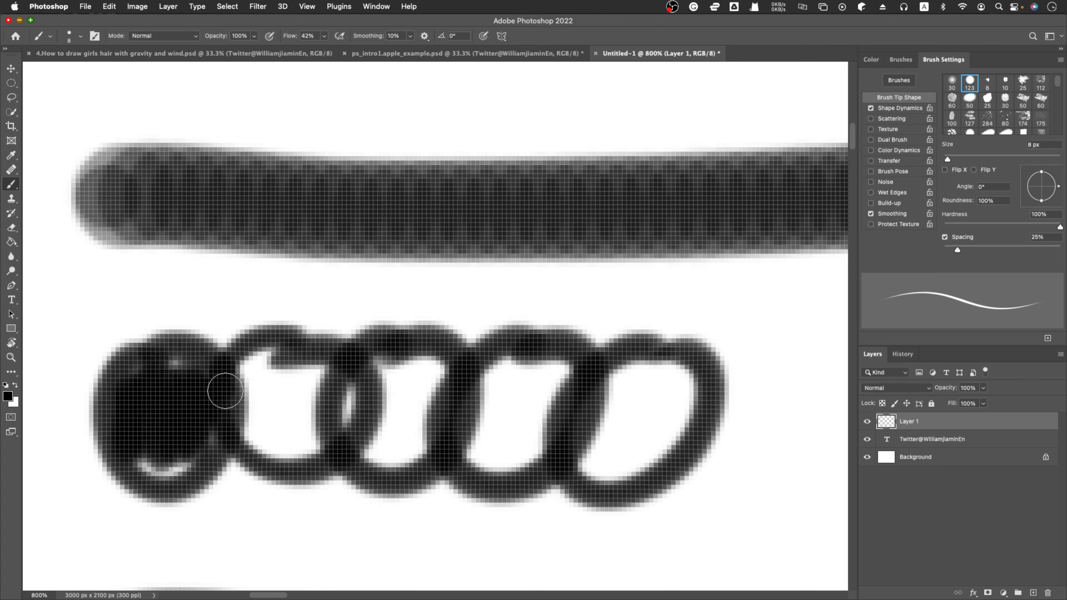
left_click_drag(228, 540, 230, 484)
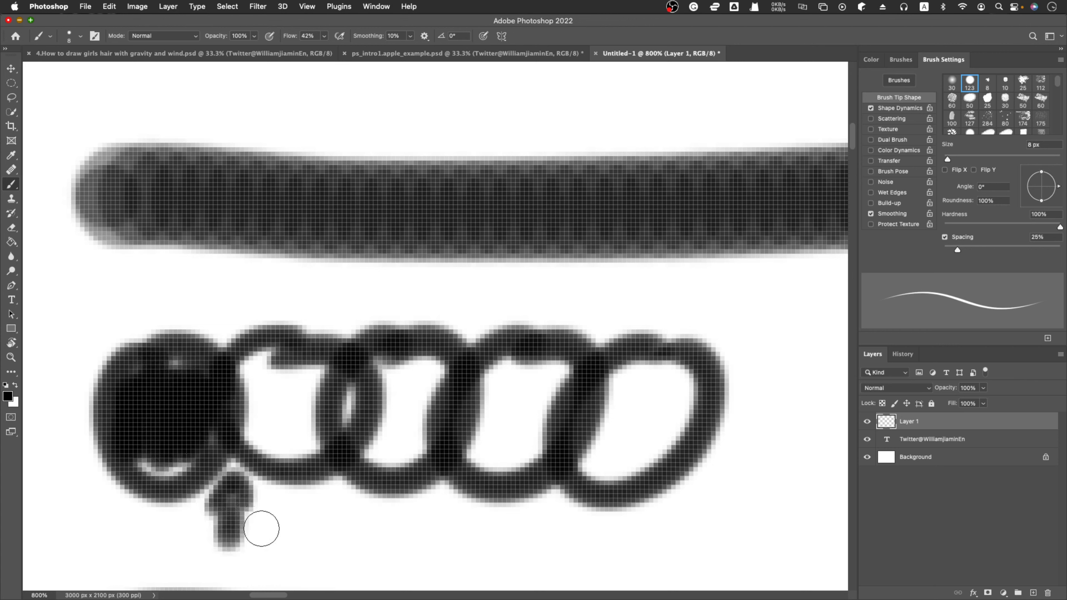
mouse_move(256, 369)
left_mouse_down()
mouse_move(255, 419)
mouse_move(269, 384)
mouse_move(283, 434)
mouse_move(305, 455)
mouse_move(313, 411)
mouse_move(333, 389)
mouse_move(346, 436)
mouse_move(423, 373)
mouse_move(487, 468)
mouse_move(516, 412)
mouse_move(557, 378)
mouse_move(606, 466)
mouse_move(686, 380)
mouse_move(668, 413)
mouse_move(616, 404)
mouse_move(531, 363)
mouse_move(295, 364)
mouse_move(168, 407)
left_mouse_up()
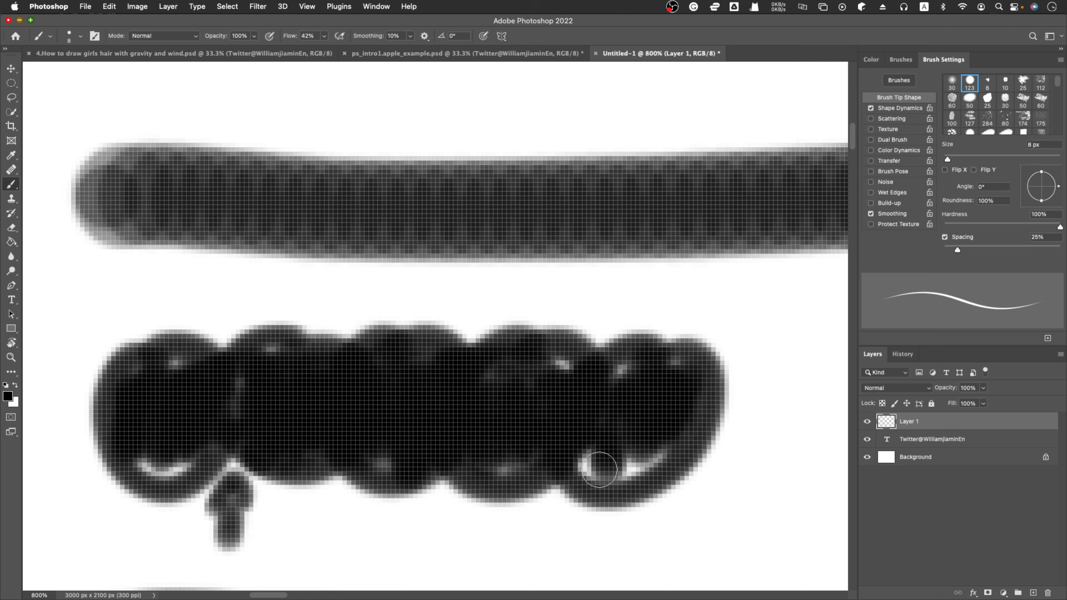
left_click_drag(599, 471, 664, 423)
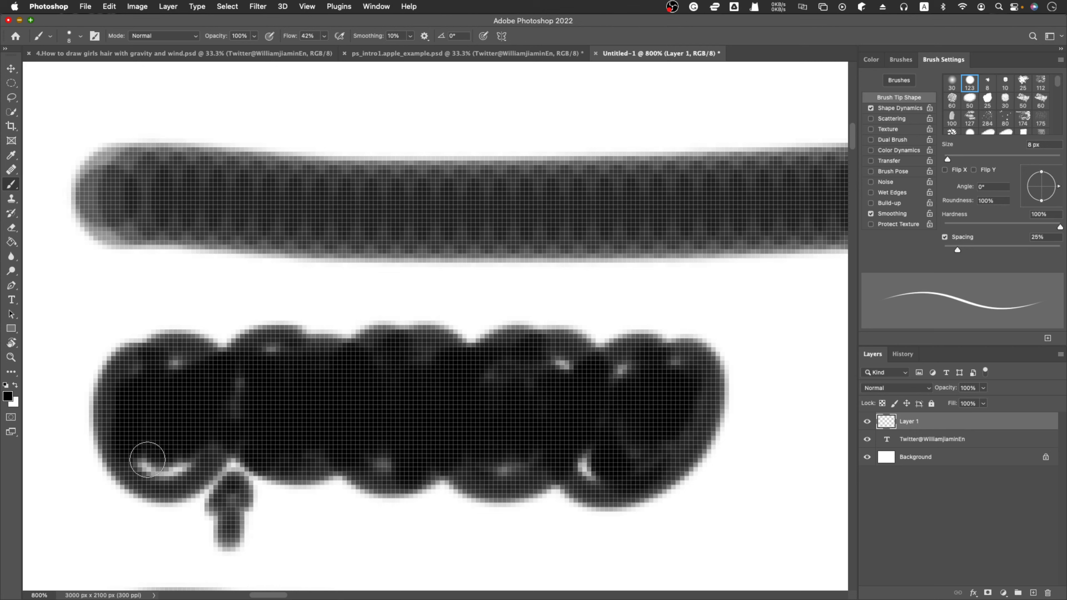
left_click_drag(148, 459, 182, 465)
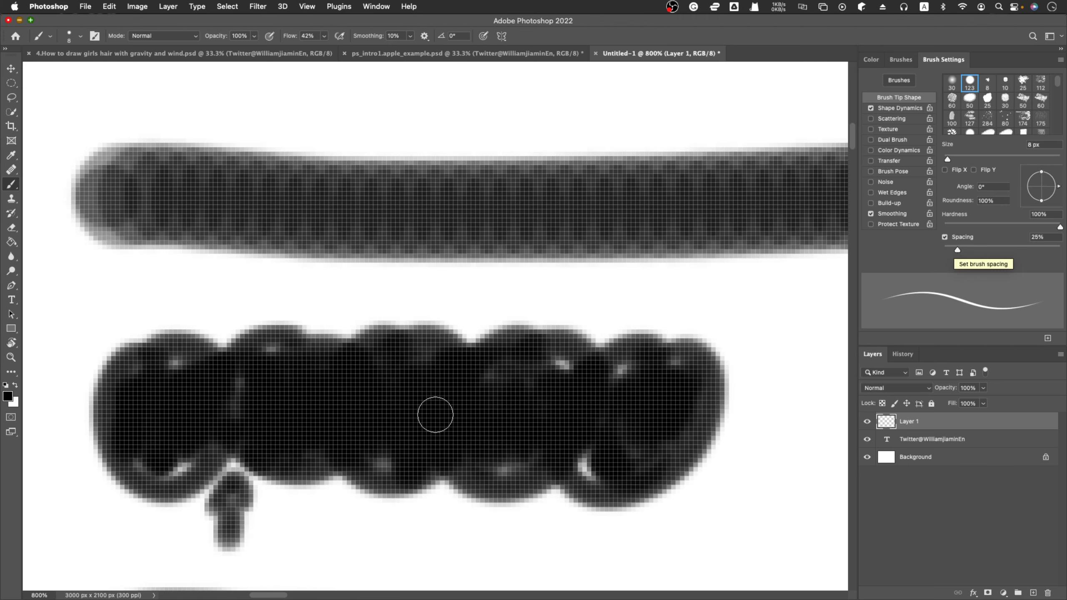
Paint two small solid black dots side by side below the start of the thin line.
scroll(193, 414, "down", 5)
scroll(193, 414, "down", 8)
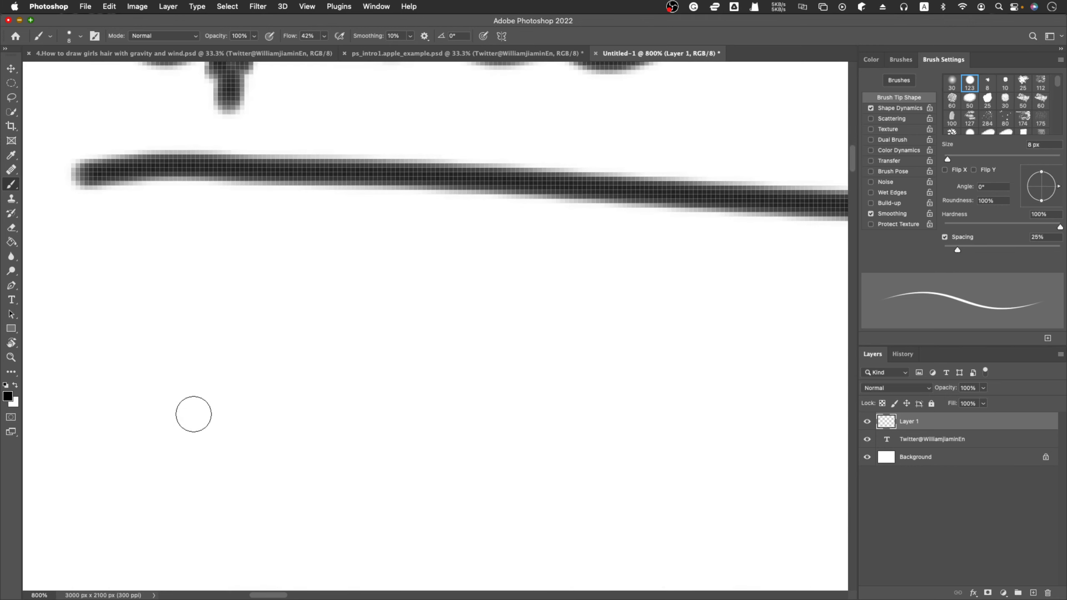
mouse_move(183, 327)
left_mouse_down()
mouse_move(174, 295)
mouse_move(147, 333)
mouse_move(200, 331)
left_mouse_up()
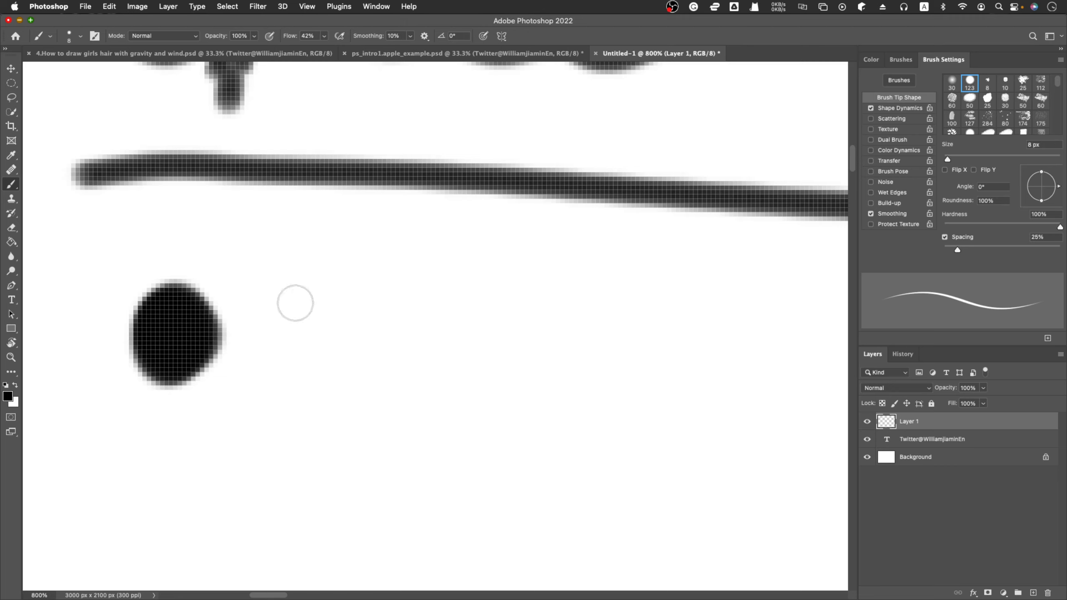
mouse_move(305, 283)
left_mouse_down()
mouse_move(338, 324)
mouse_move(336, 308)
mouse_move(311, 339)
left_mouse_up()
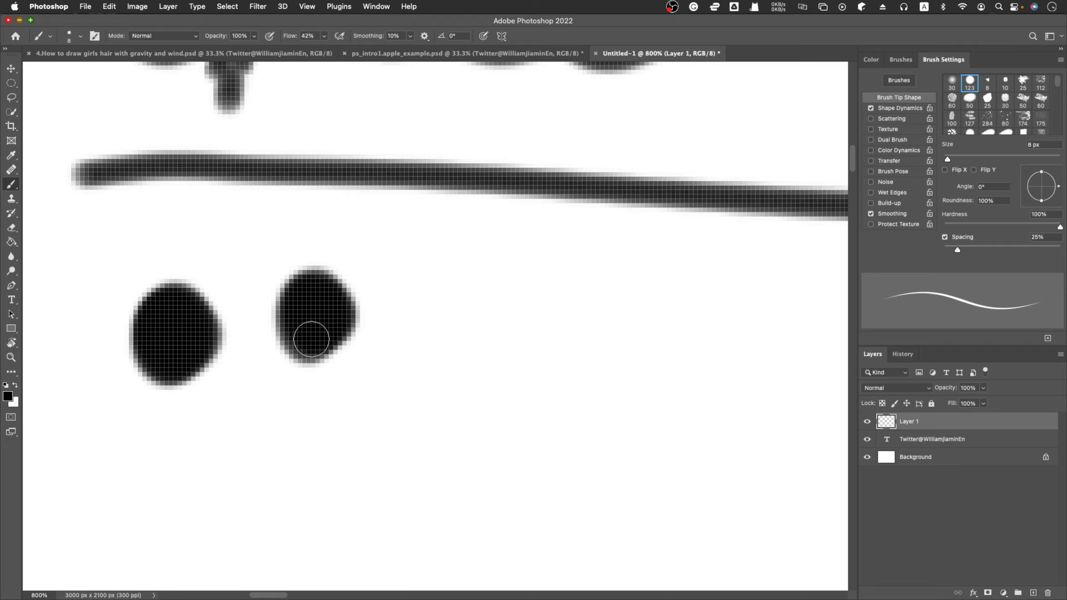
Choose the 123 px hard round brush preset and paint a broad horizontal black stroke below the dots, undoing the first attempt.
key("z")
left_click(311, 339, "alt")
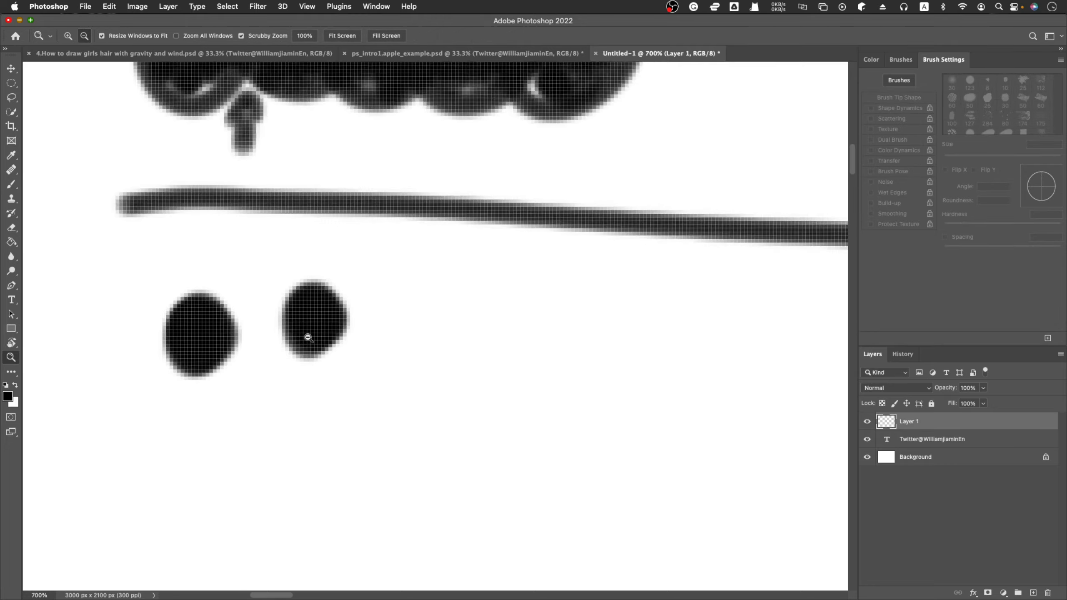
left_click(308, 337, "alt")
left_click(306, 337, "alt")
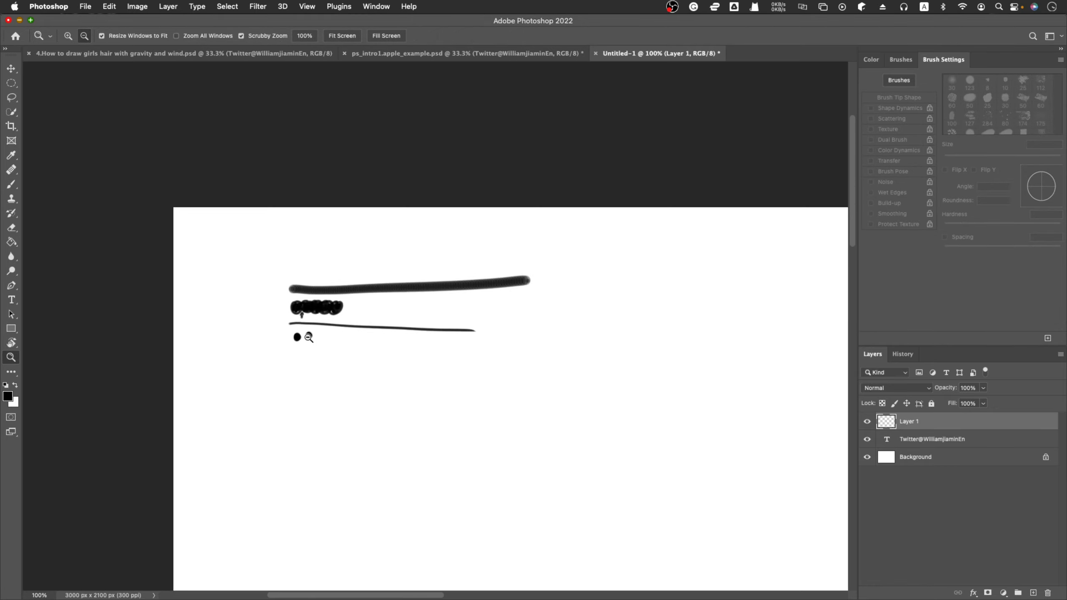
key("b")
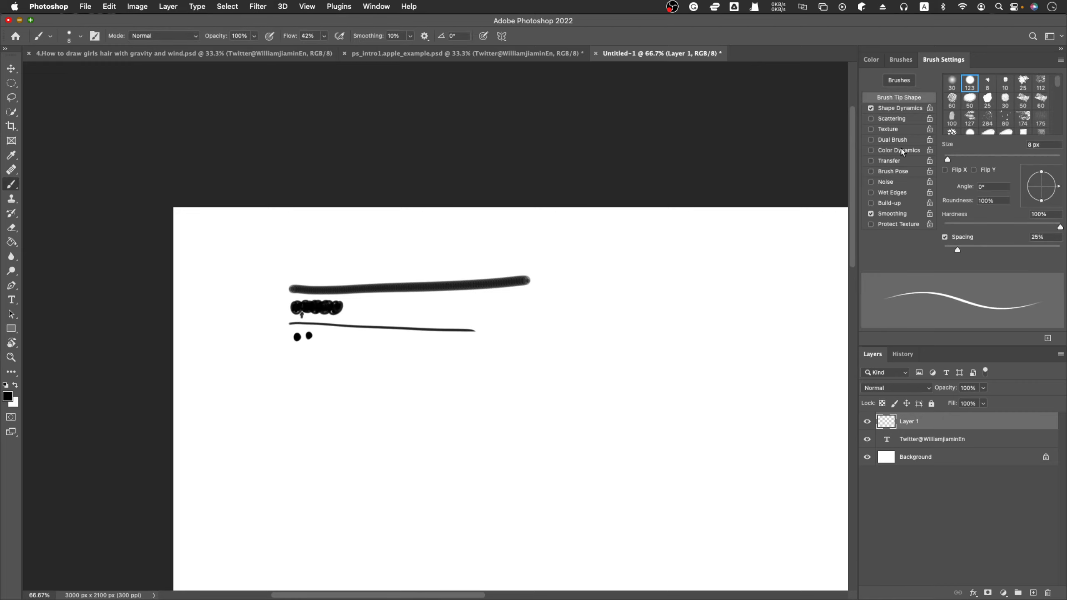
left_click(970, 85)
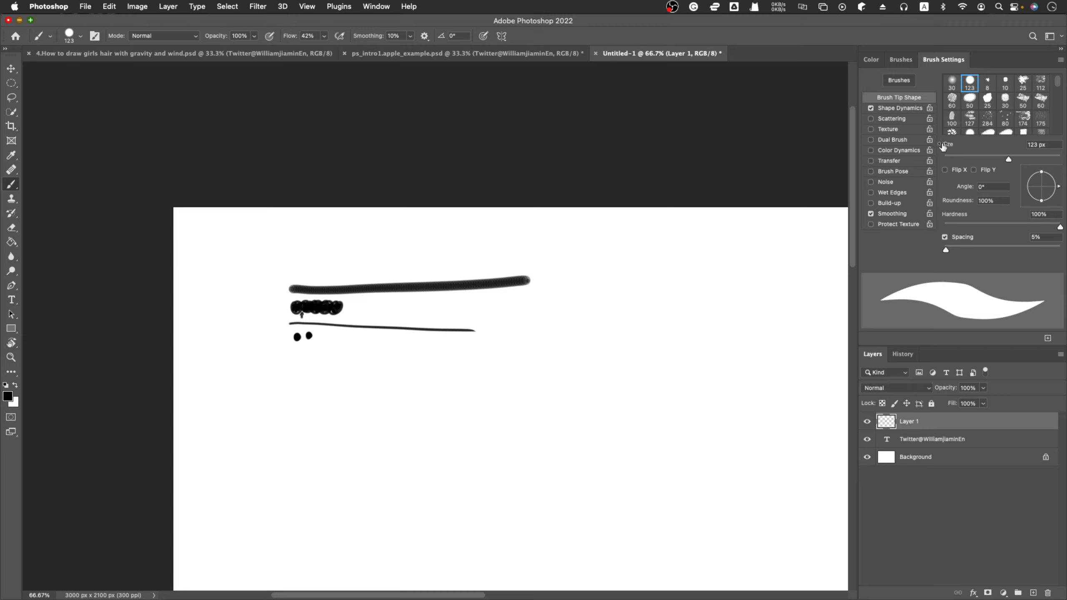
left_click_drag(281, 429, 610, 407)
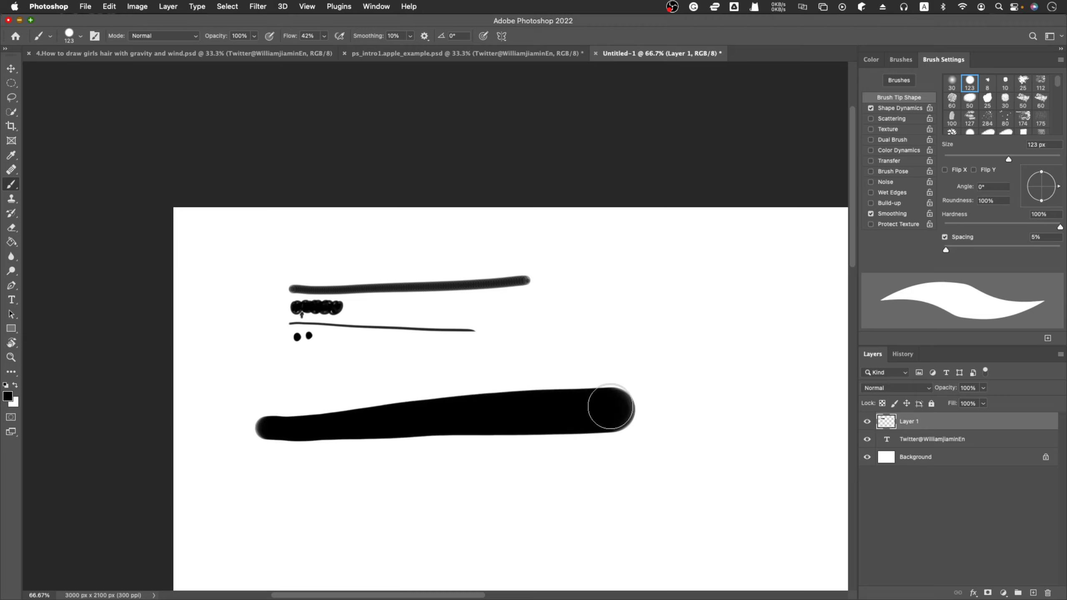
key("ctrl+z")
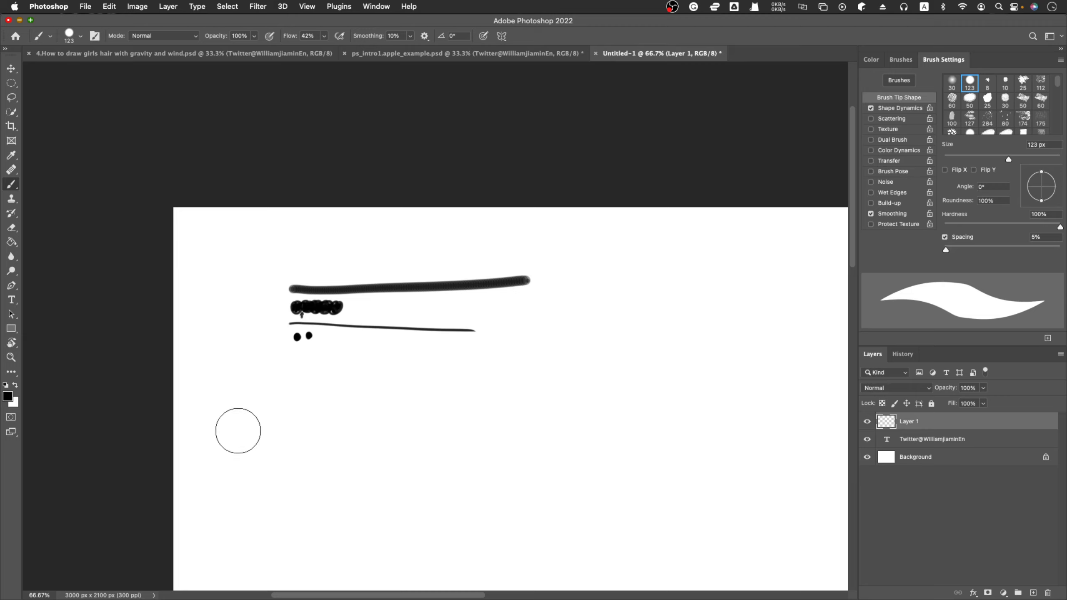
left_click_drag(238, 431, 663, 421)
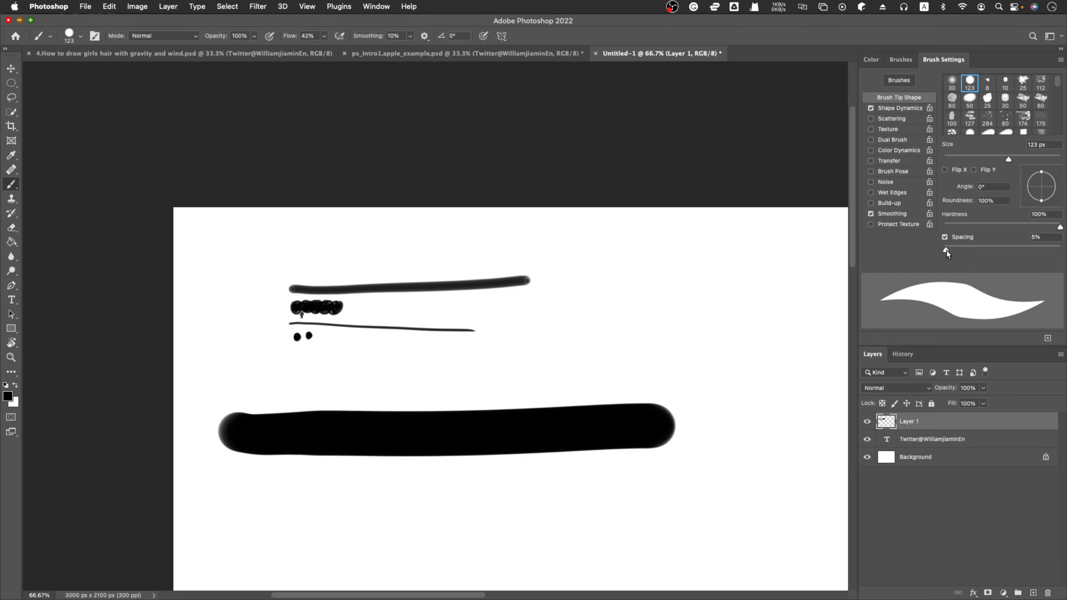
Set the brush spacing to 151% and paint a horizontal row of separate circles below the broad black stroke.
left_click_drag(947, 252, 1018, 253)
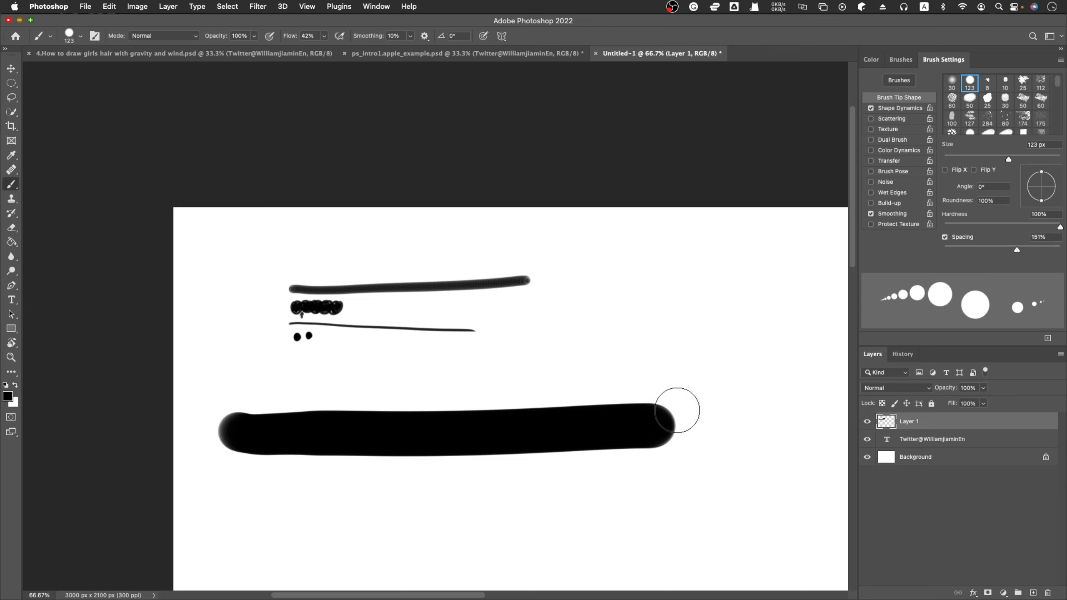
scroll(662, 427, "down", 5)
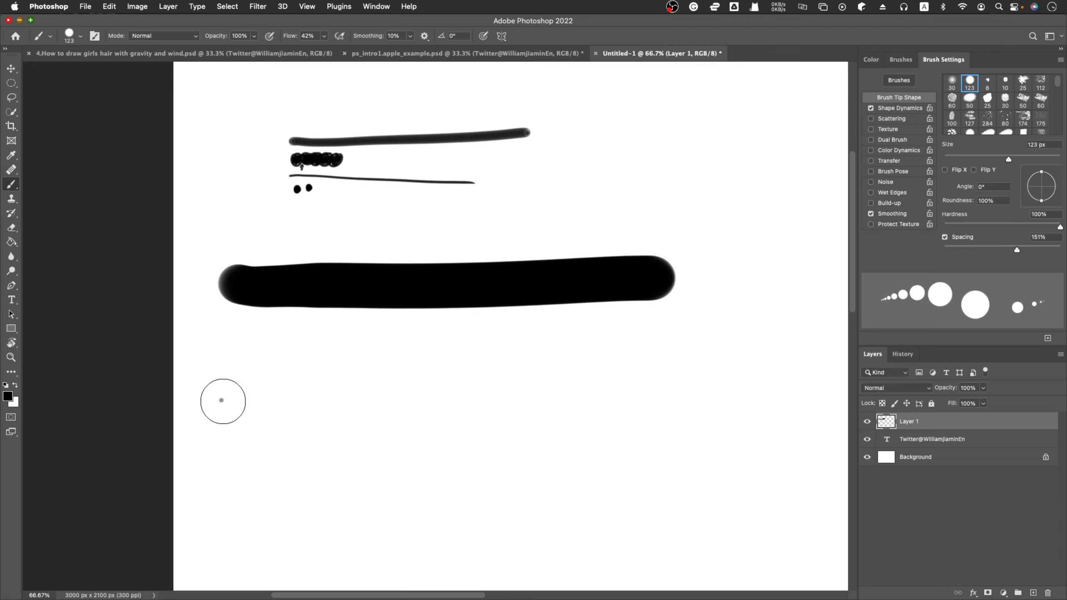
left_click_drag(227, 402, 785, 385)
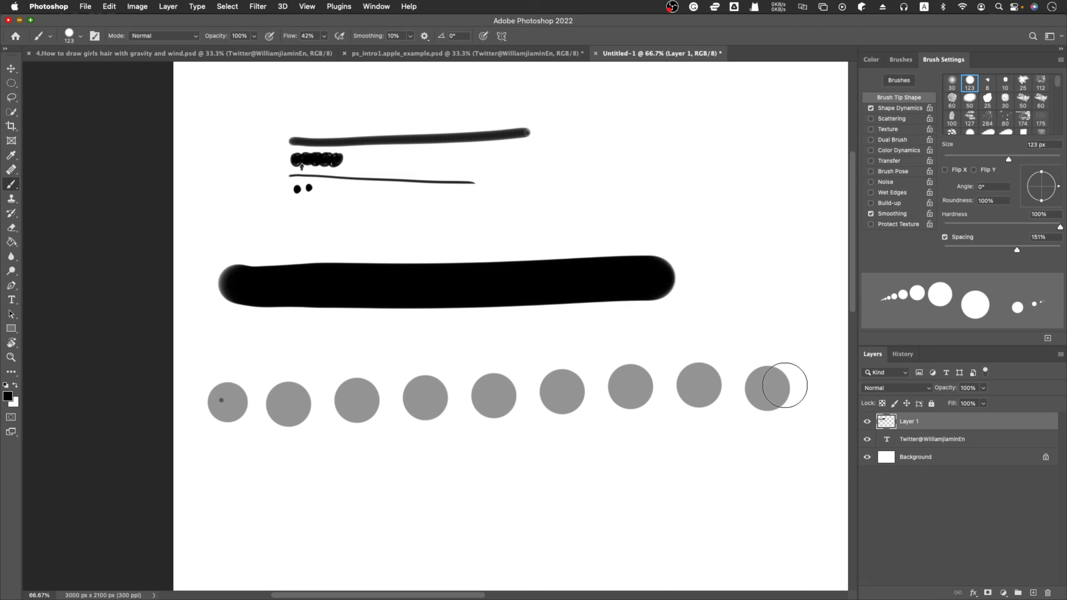
Set the brush spacing to 47% and paint a row of overlapping circles below the separate ones.
left_click_drag(1017, 250, 972, 252)
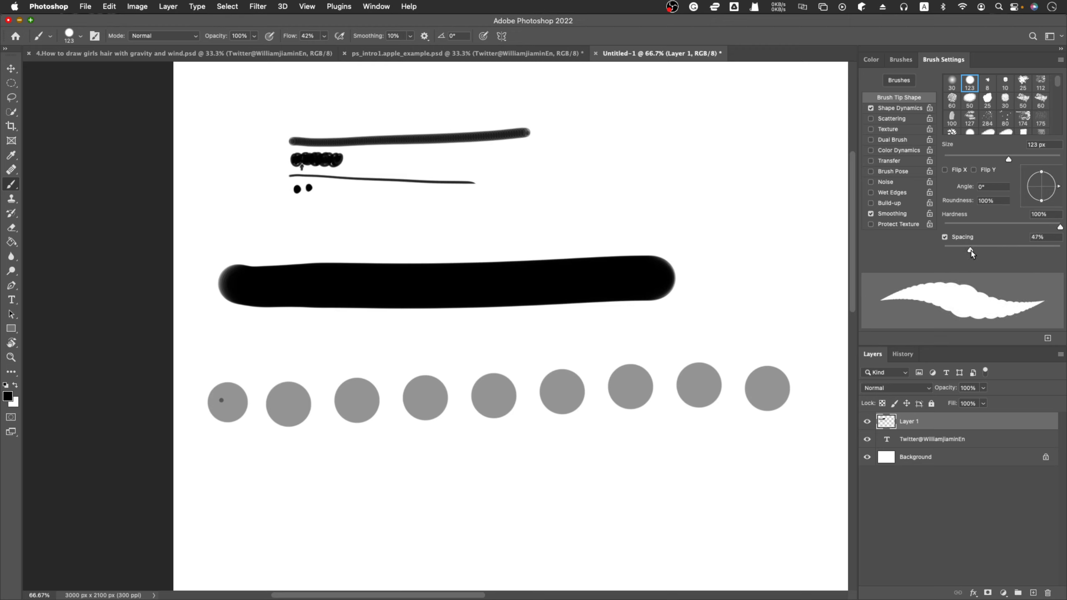
double_click(1037, 237)
left_click(211, 492)
left_click_drag(227, 493, 777, 447)
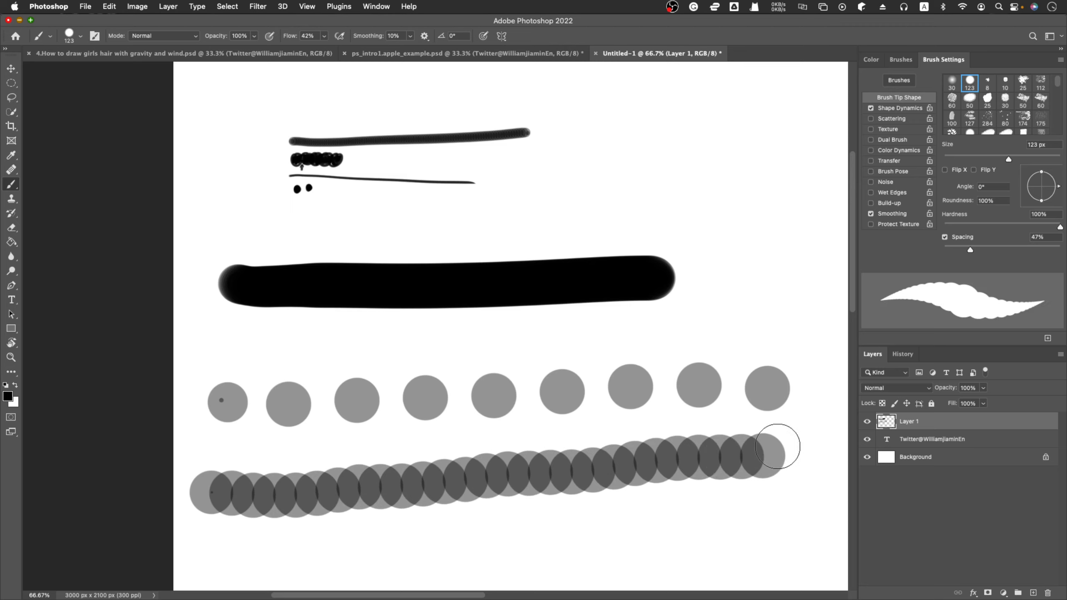
scroll(778, 447, "down", 5)
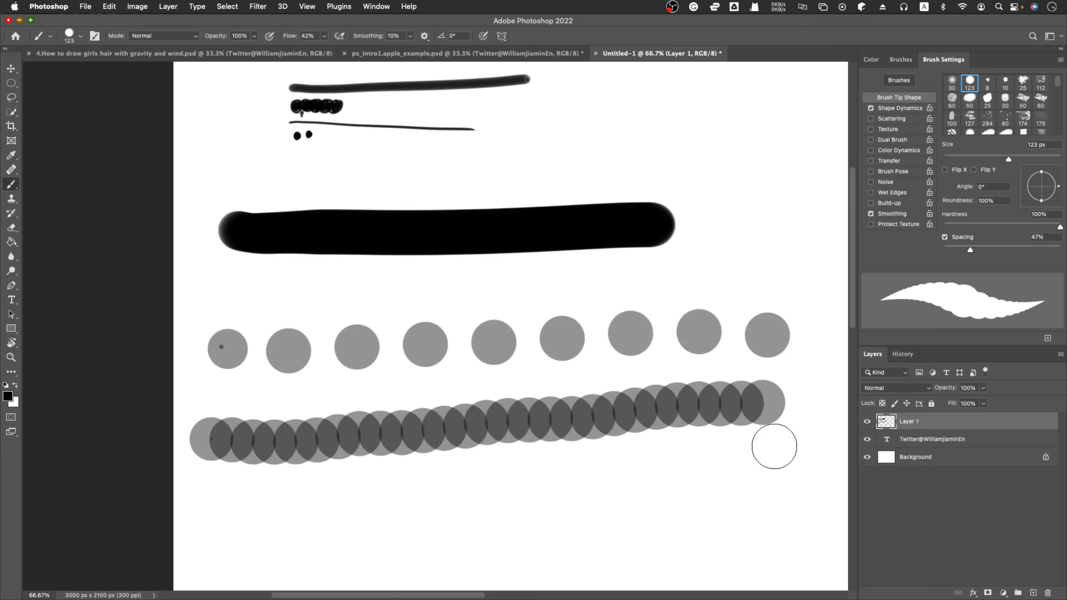
scroll(777, 446, "down", 3)
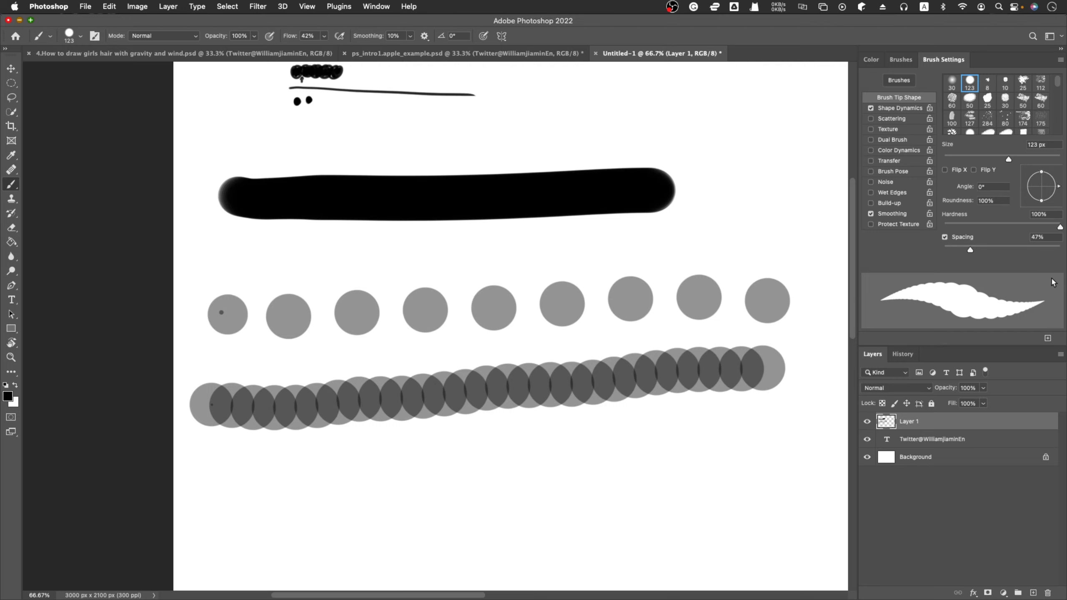
Set the brush spacing to 405% and paint a row of widely separated circles below the overlapping ones.
left_click_drag(970, 251, 1043, 251)
left_click_drag(216, 507, 769, 489)
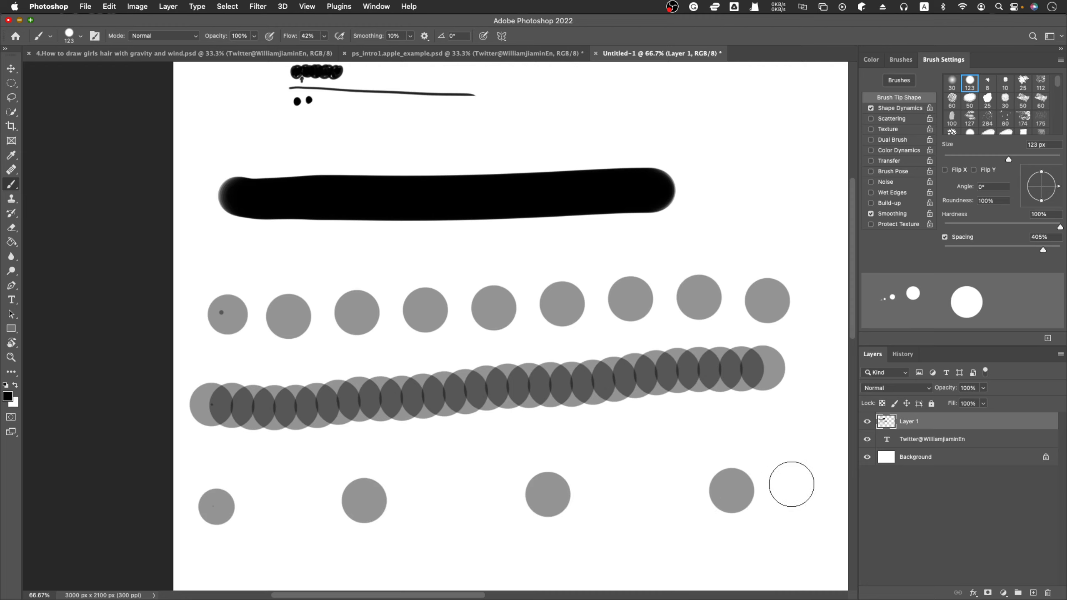
scroll(792, 484, "down", 3)
scroll(791, 484, "up", 1)
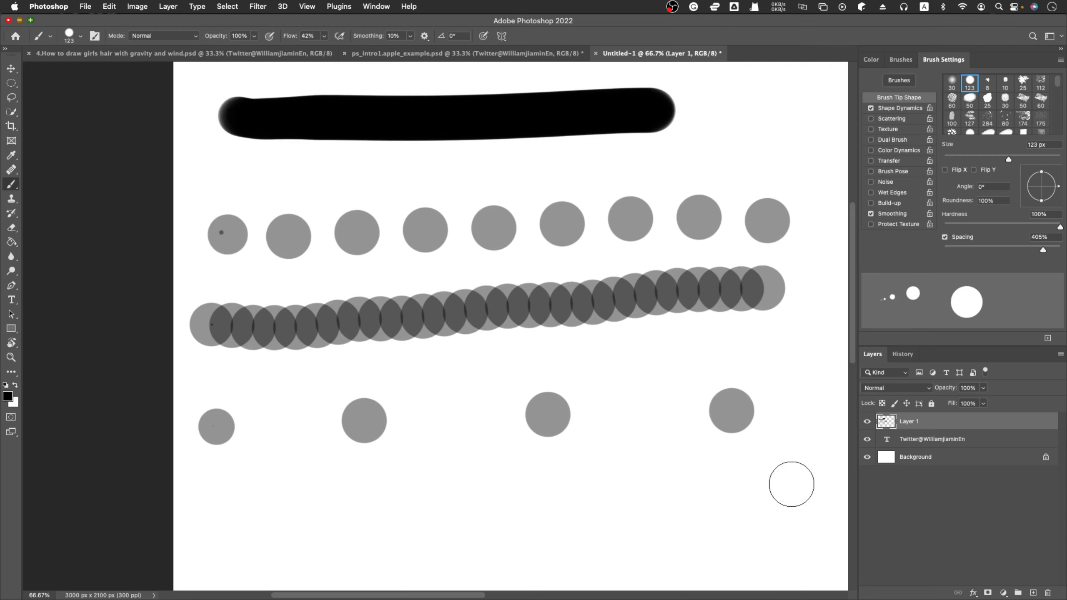
scroll(791, 484, "up", 1)
scroll(791, 484, "right", 2)
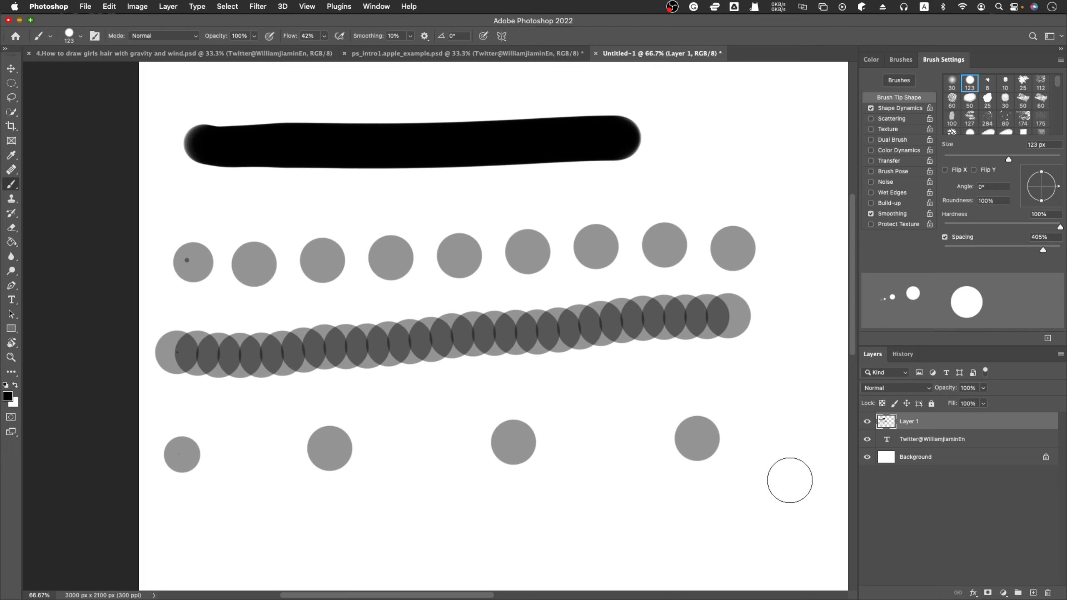
Choose the Soft Round 30 brush preset, set its size to 8 px and paint a soft thin line just below the existing thin line.
key("z")
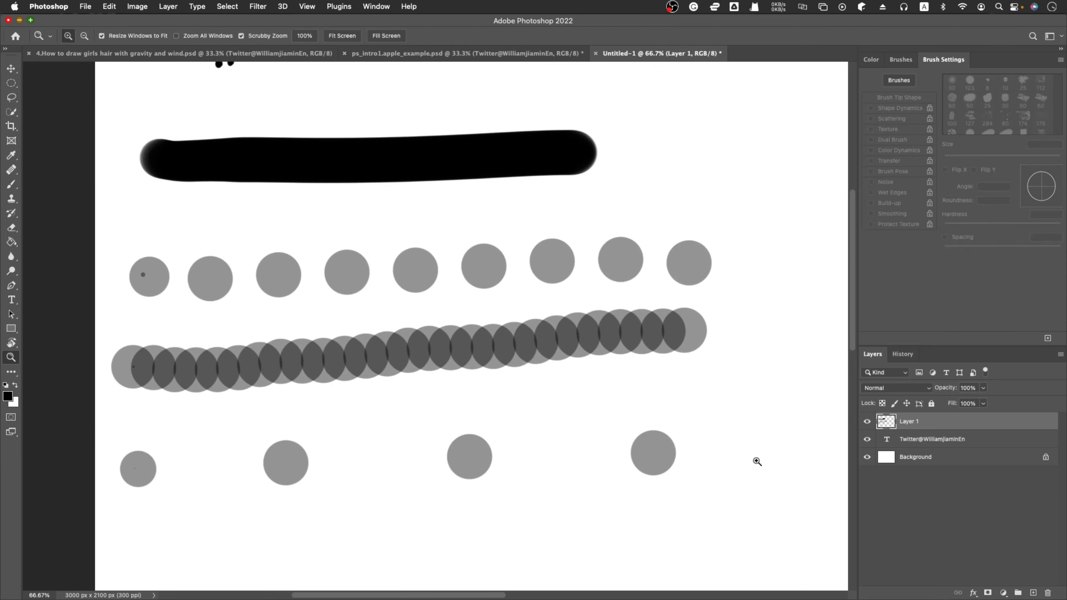
left_click(647, 453, "alt")
left_click(647, 453, "alt")
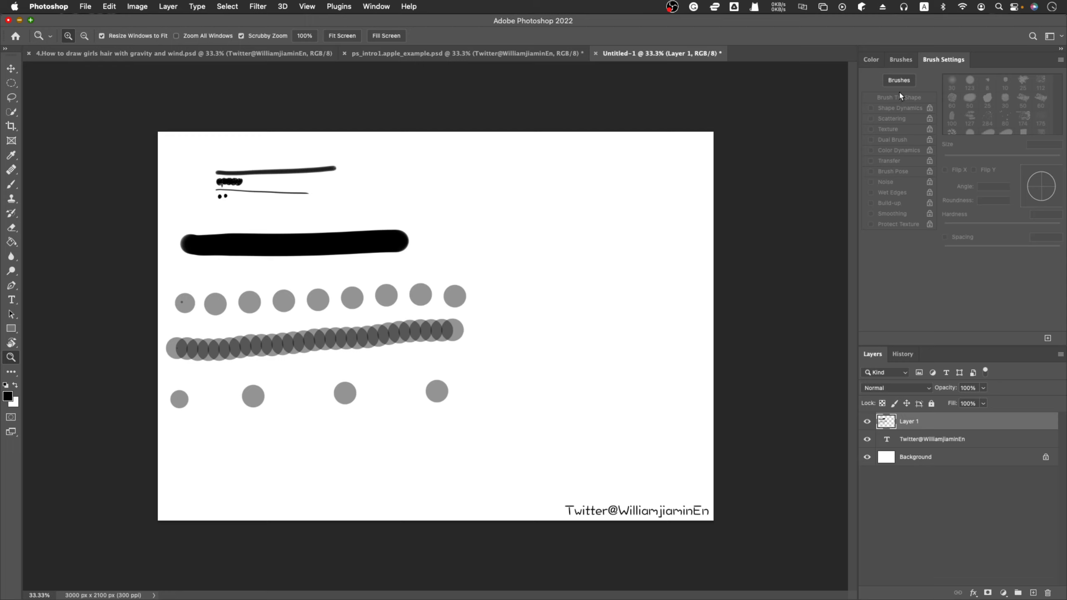
key("b")
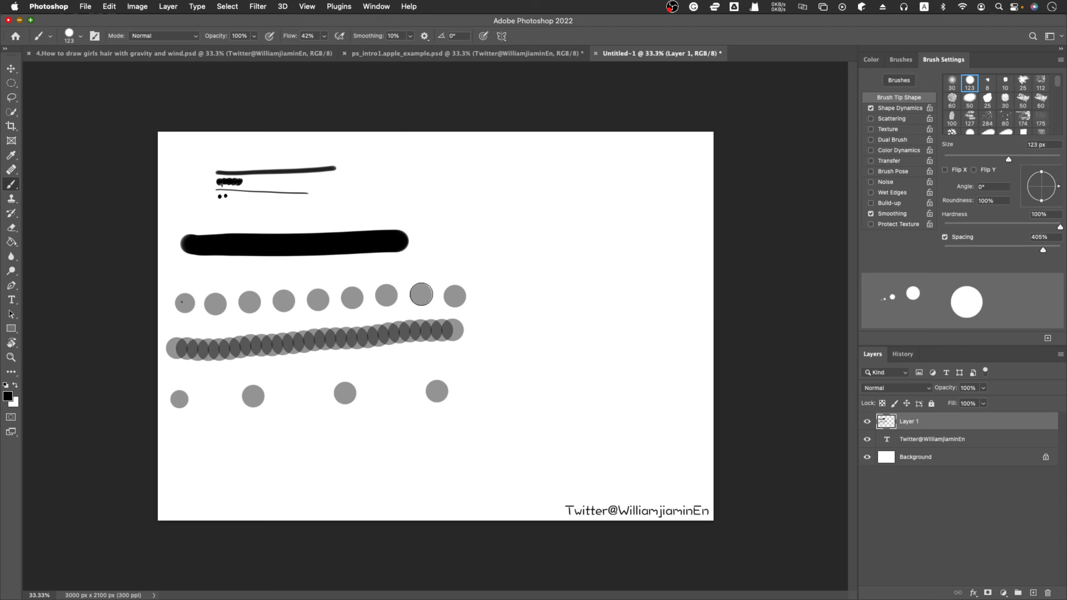
left_click(953, 83)
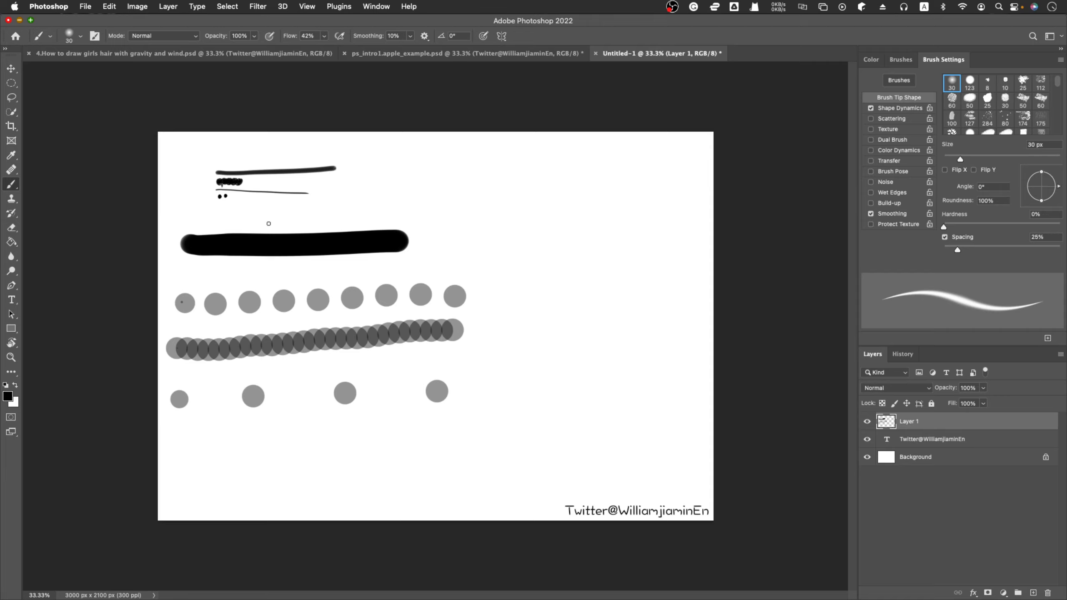
key("z")
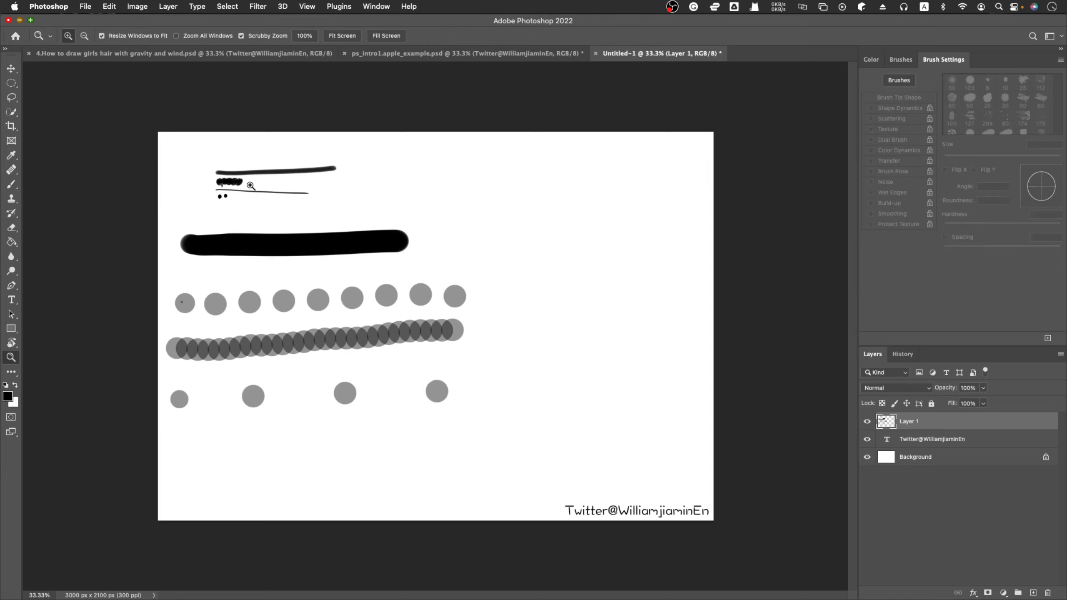
left_click_drag(251, 186, 251, 187)
left_click(264, 214)
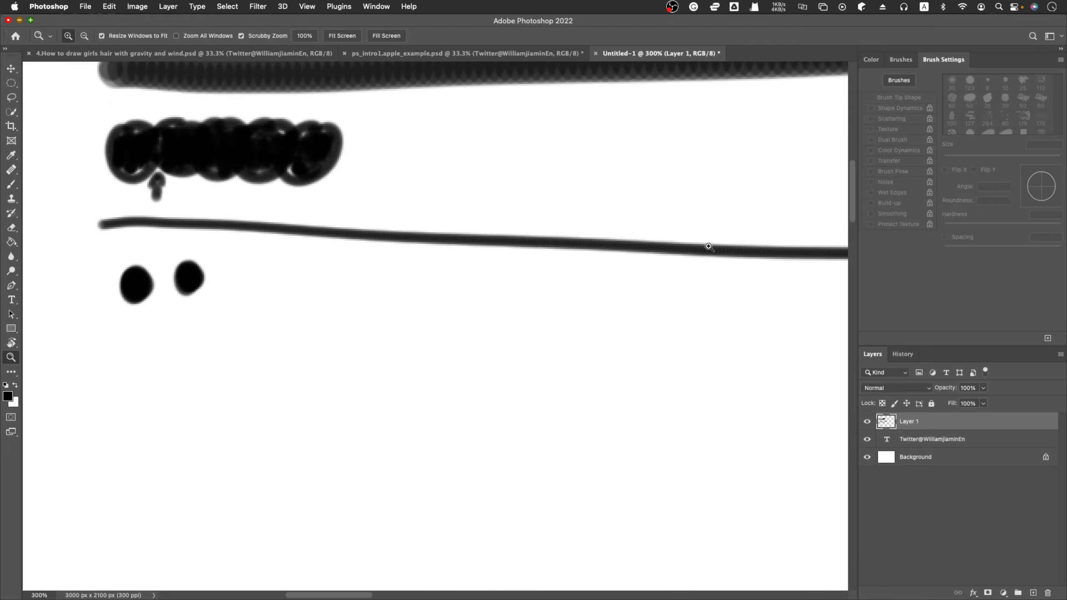
key("b")
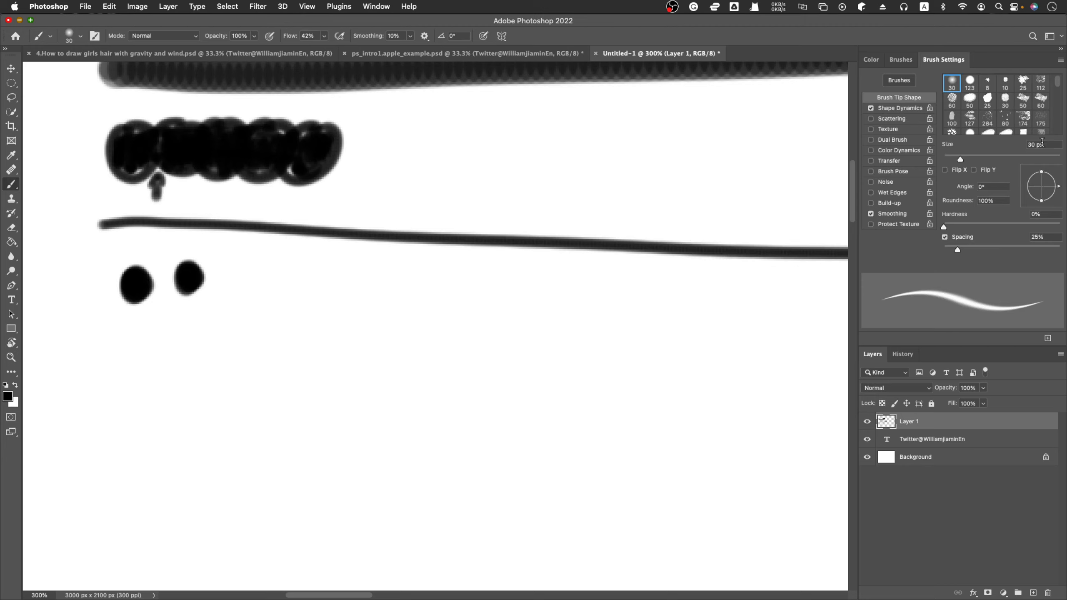
left_click_drag(1042, 143, 996, 142)
type("8")
key("Return")
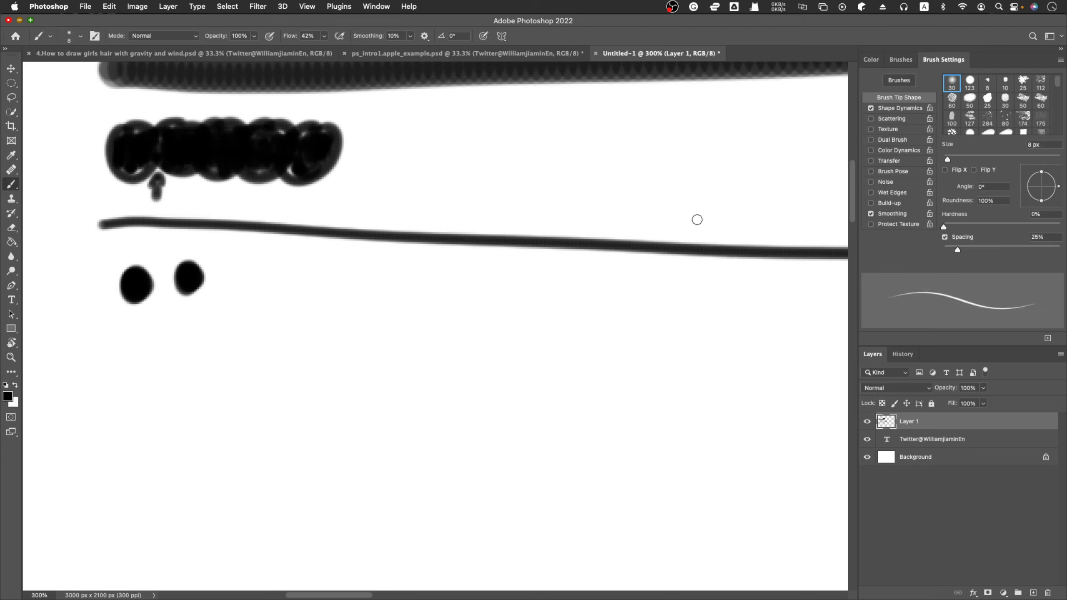
left_click_drag(242, 264, 799, 294)
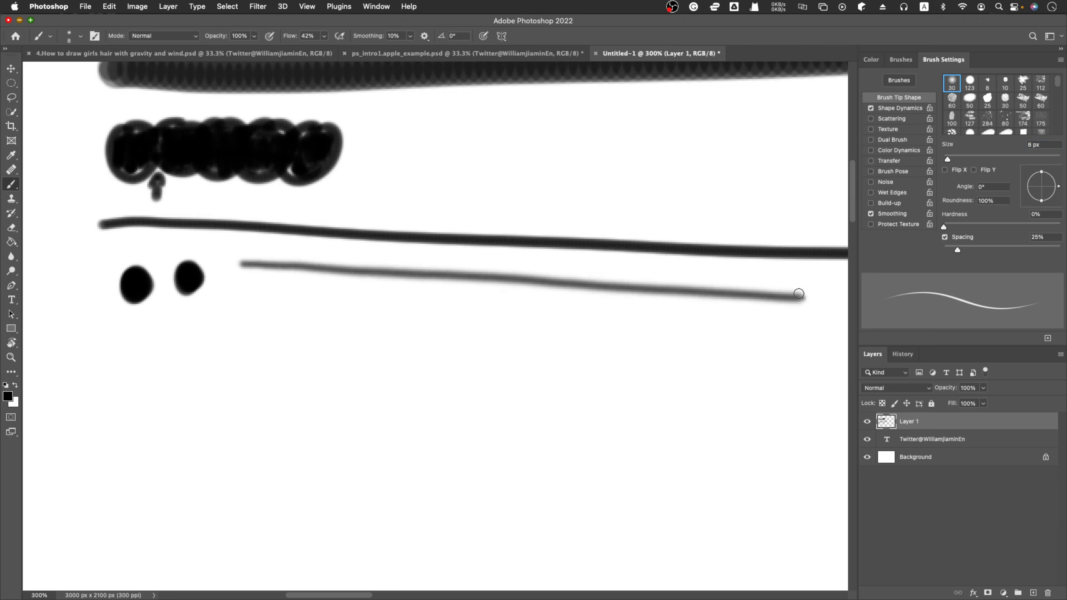
Paint a small arrow below the soft thin line pointing up at it, undoing the first stroke attempt.
key("z")
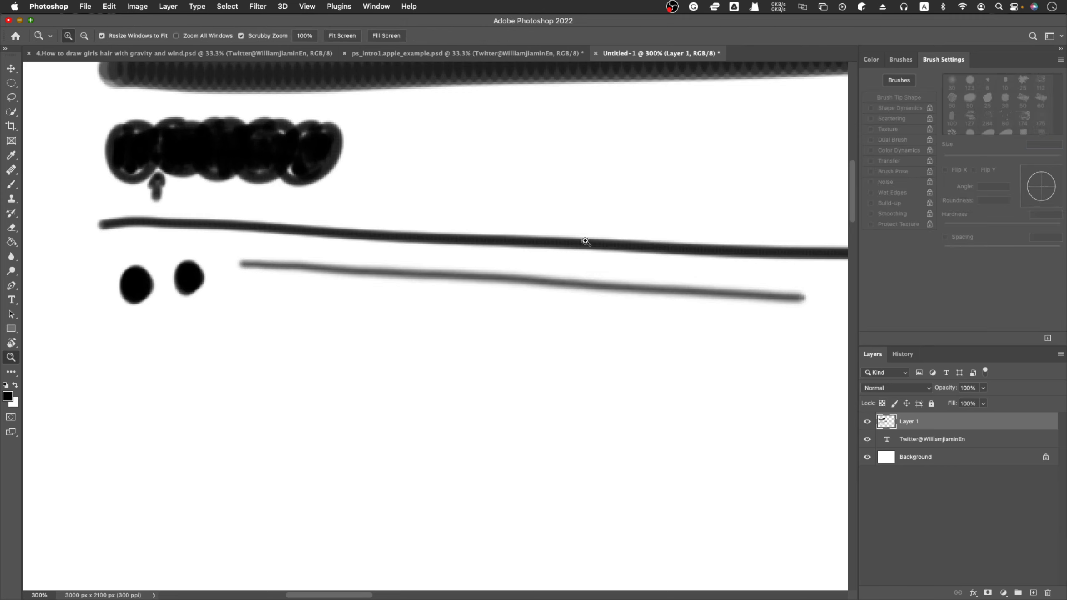
left_click_drag(577, 248, 577, 255)
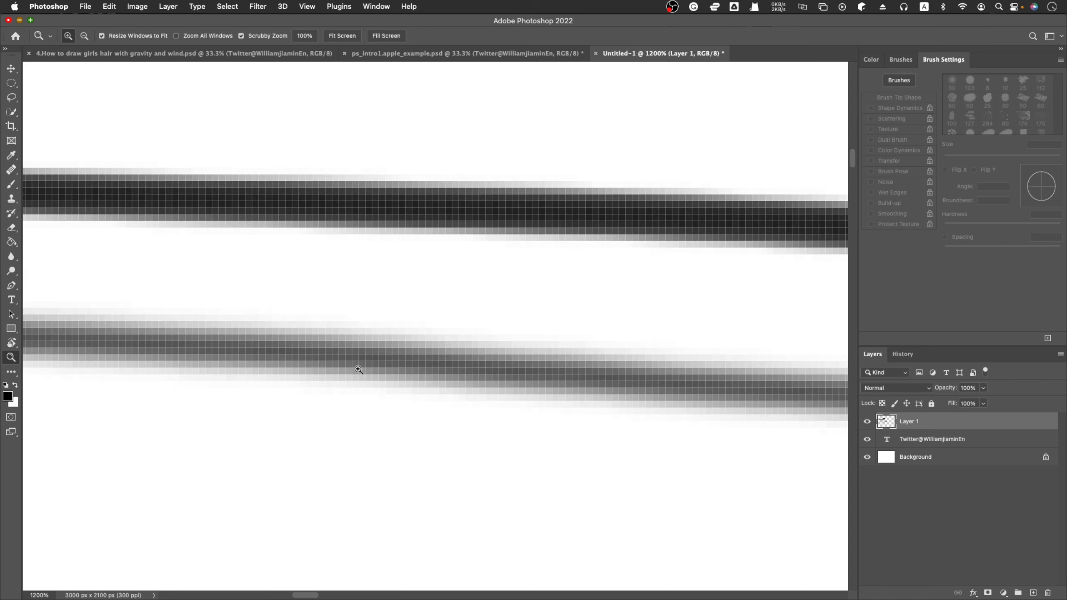
key("b")
mouse_move(290, 486)
left_mouse_down()
mouse_move(342, 412)
mouse_move(307, 407)
mouse_move(347, 427)
left_mouse_up()
key("ctrl+z")
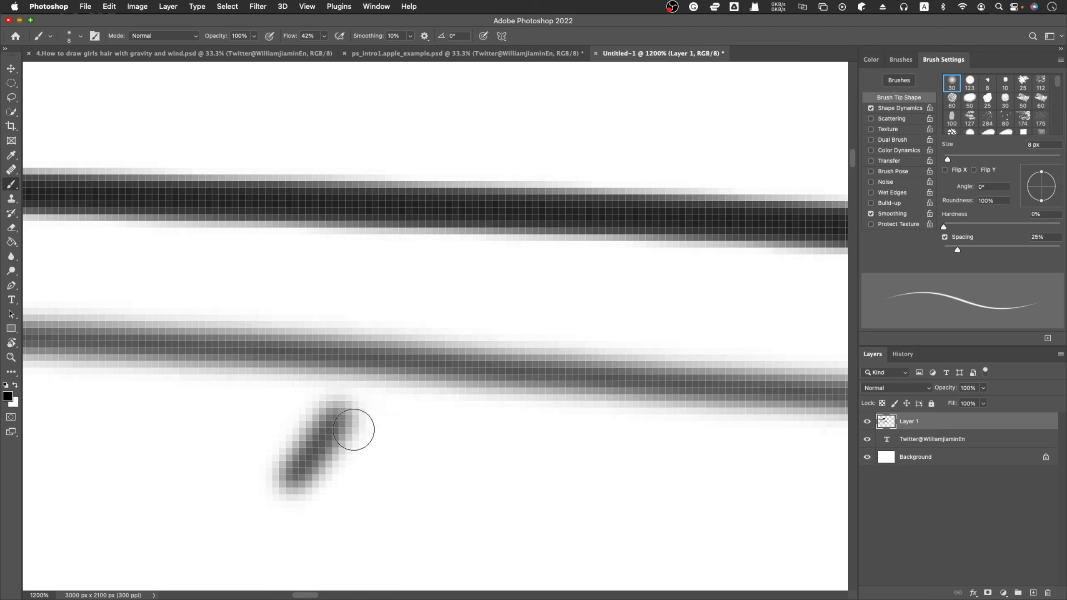
mouse_move(263, 415)
left_mouse_down()
mouse_move(336, 393)
mouse_move(369, 488)
left_mouse_up()
left_click_drag(334, 399, 247, 541)
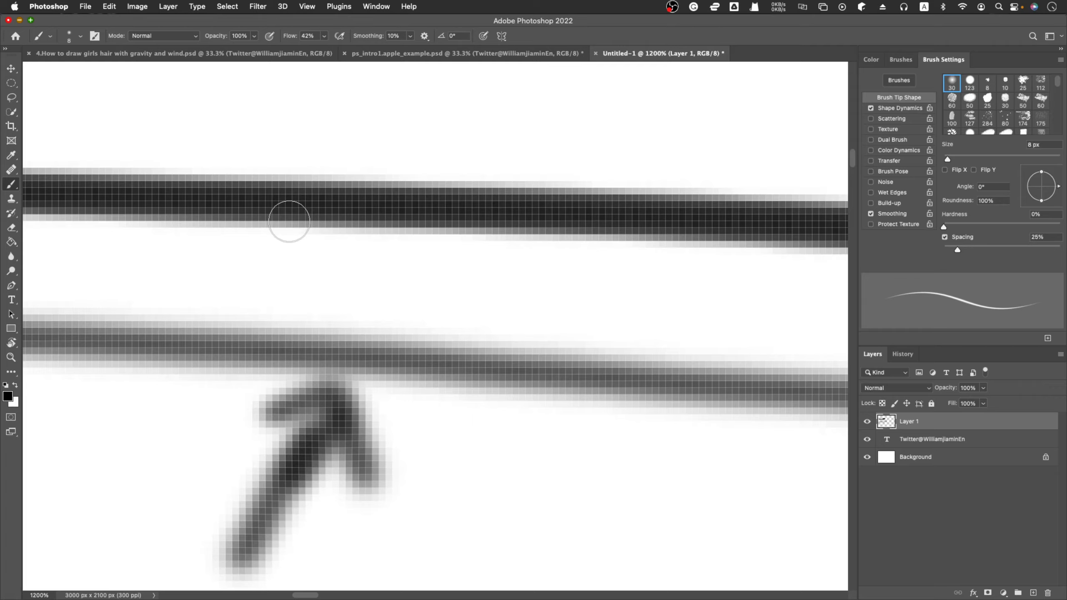
Choose the 123 px hard round brush preset and paint a broad vertical black stroke beyond the end of the horizontal strokes.
left_click(970, 83)
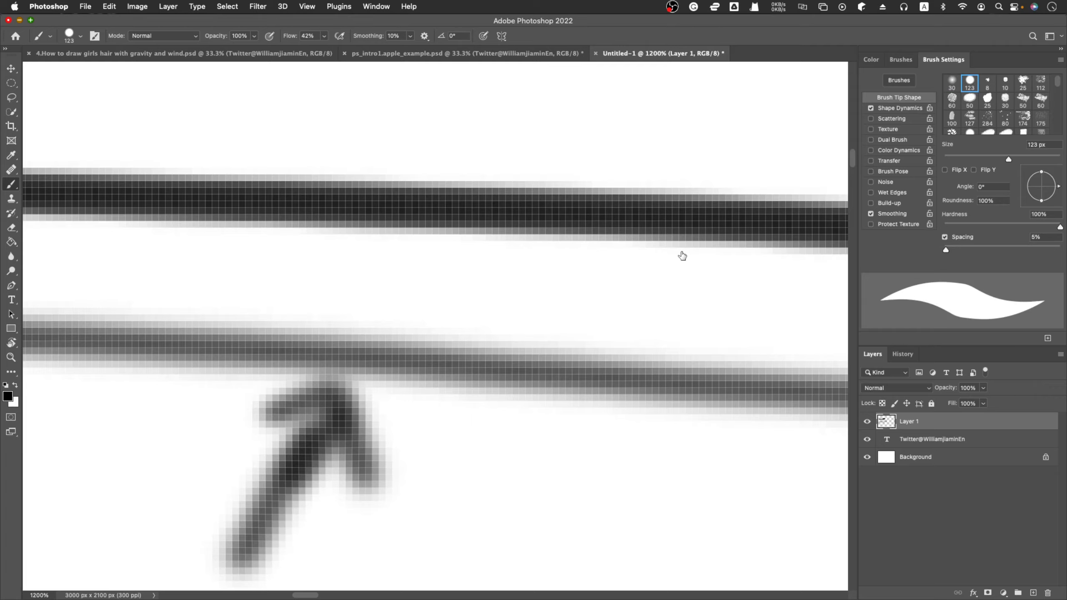
key("z")
left_click(534, 285, "alt")
left_click(534, 285, "alt")
left_click(534, 285, "alt")
left_click(534, 286, "alt")
left_click(534, 285, "alt")
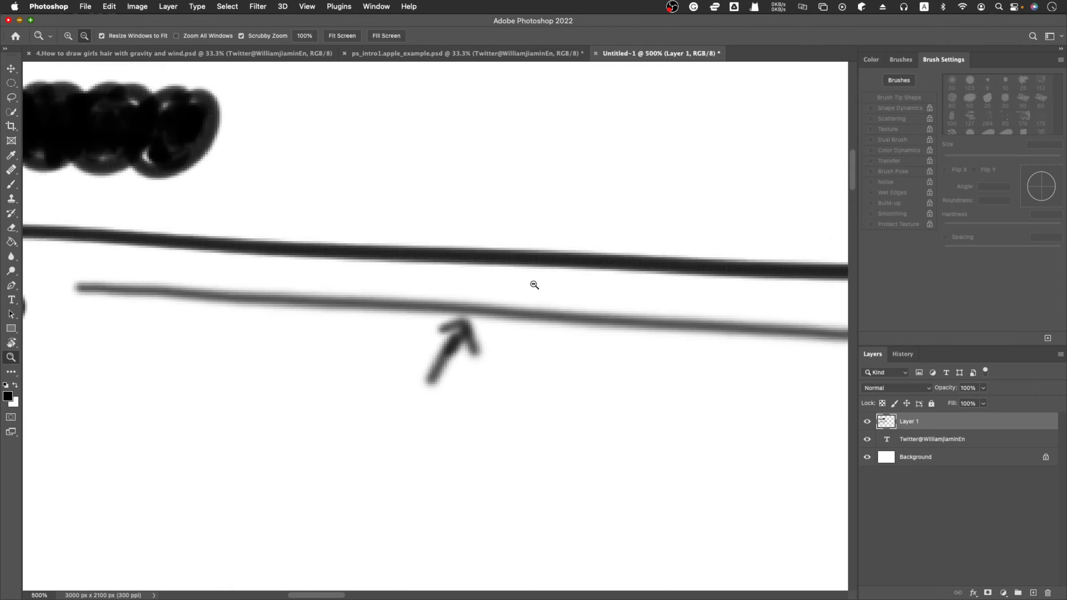
left_click(534, 285, "alt")
left_click(534, 285, "alt")
left_click(534, 285, "alt")
scroll(648, 340, "right", 5)
scroll(648, 341, "right", 5)
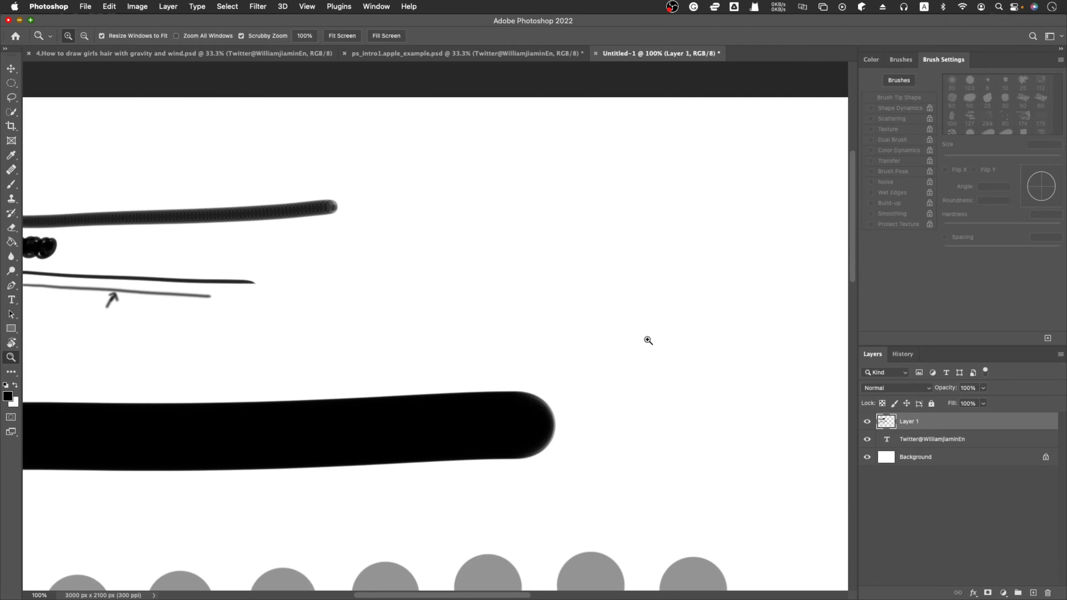
key("b")
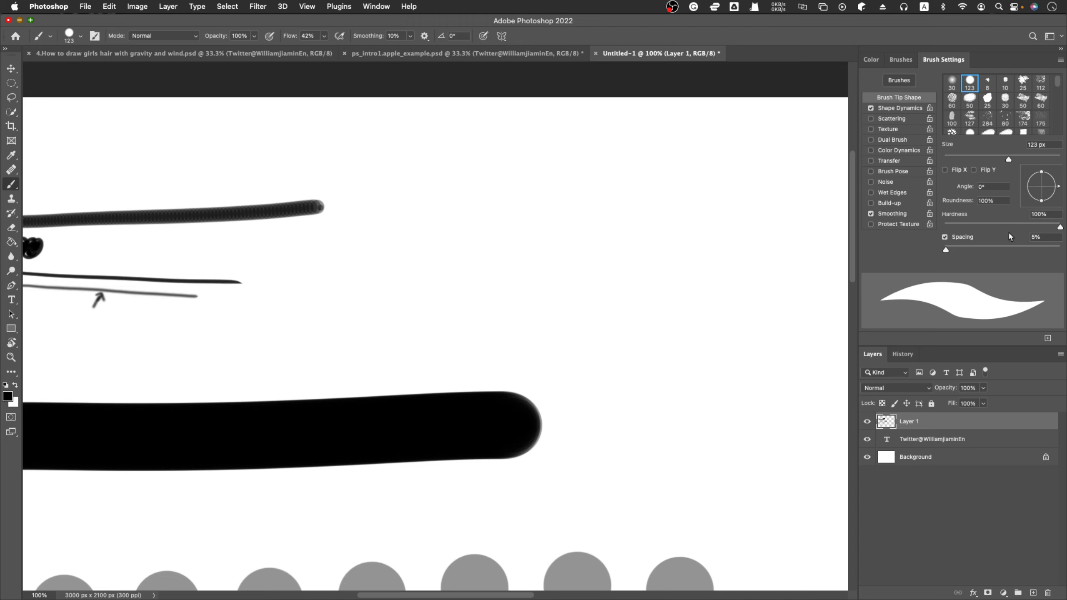
left_click_drag(718, 166, 716, 449)
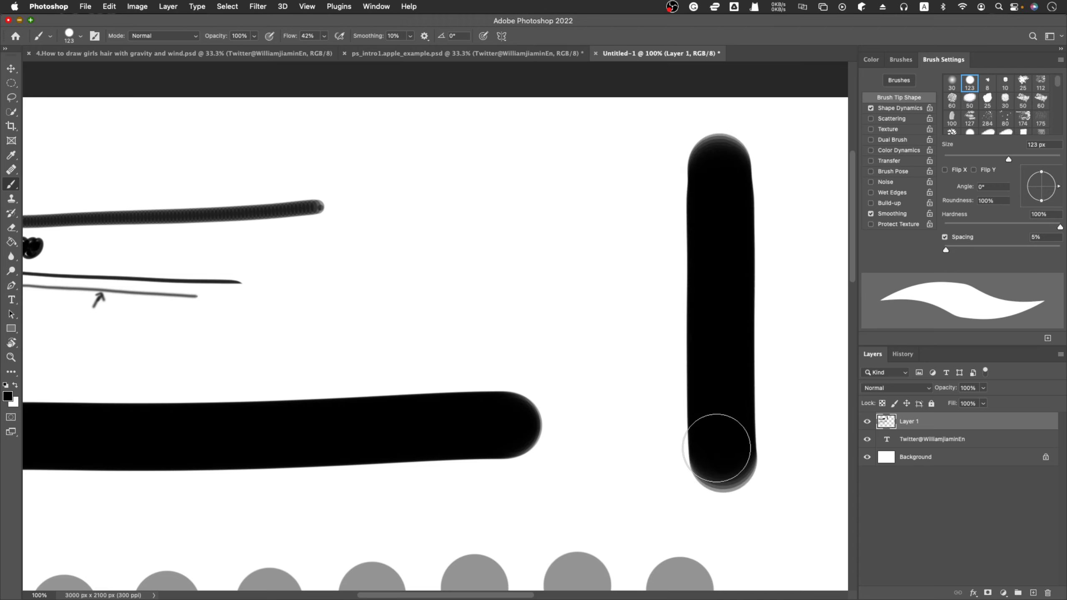
Choose the Soft Round 30 preset, set its size to 123 px and paint a soft vertical stroke beside the hard one, undoing the first attempt.
left_click(951, 81)
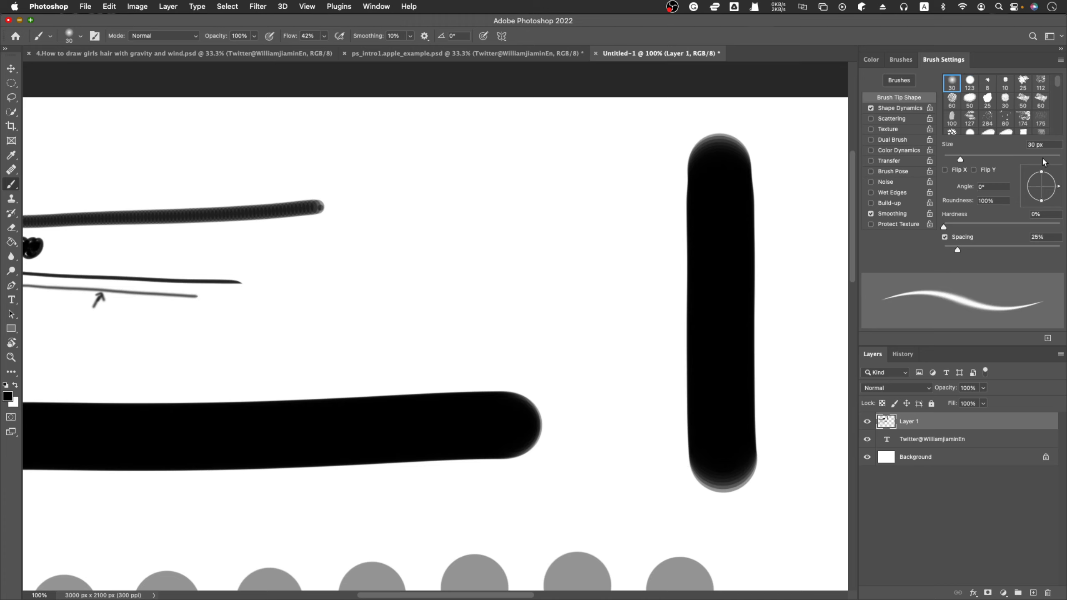
left_click(1046, 145)
type("123")
key("Return")
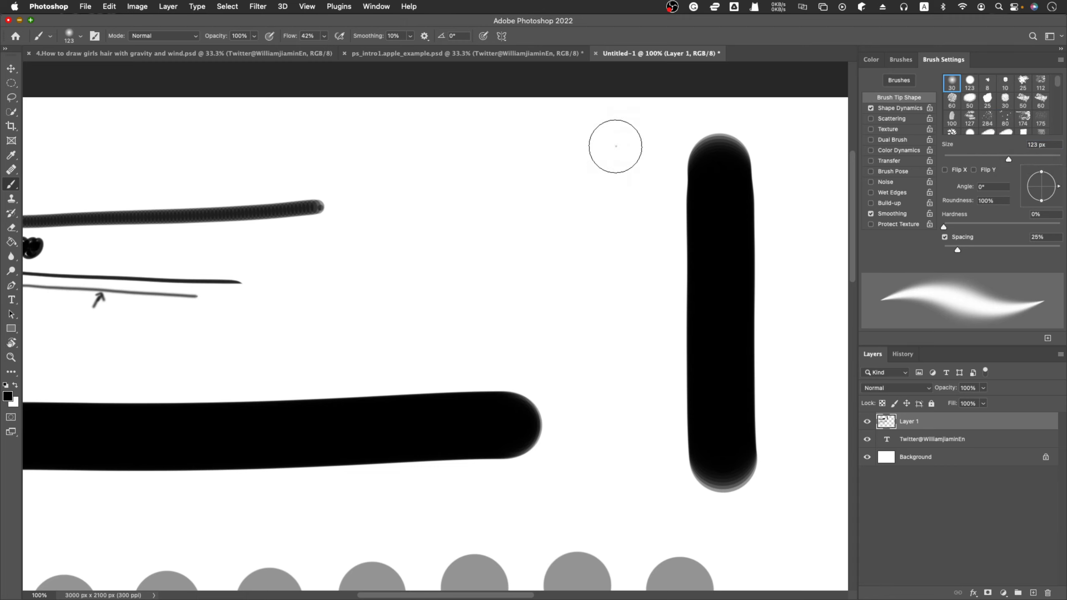
mouse_move(616, 146)
left_mouse_down()
mouse_move(609, 462)
mouse_move(605, 452)
left_mouse_up()
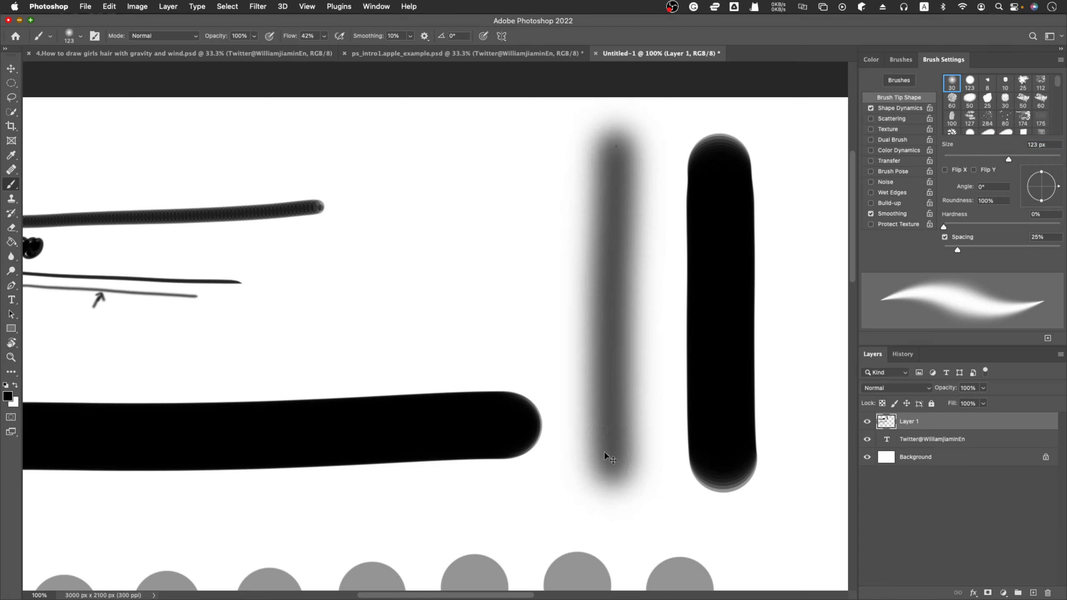
key("cmd+z")
left_click_drag(608, 152, 608, 454)
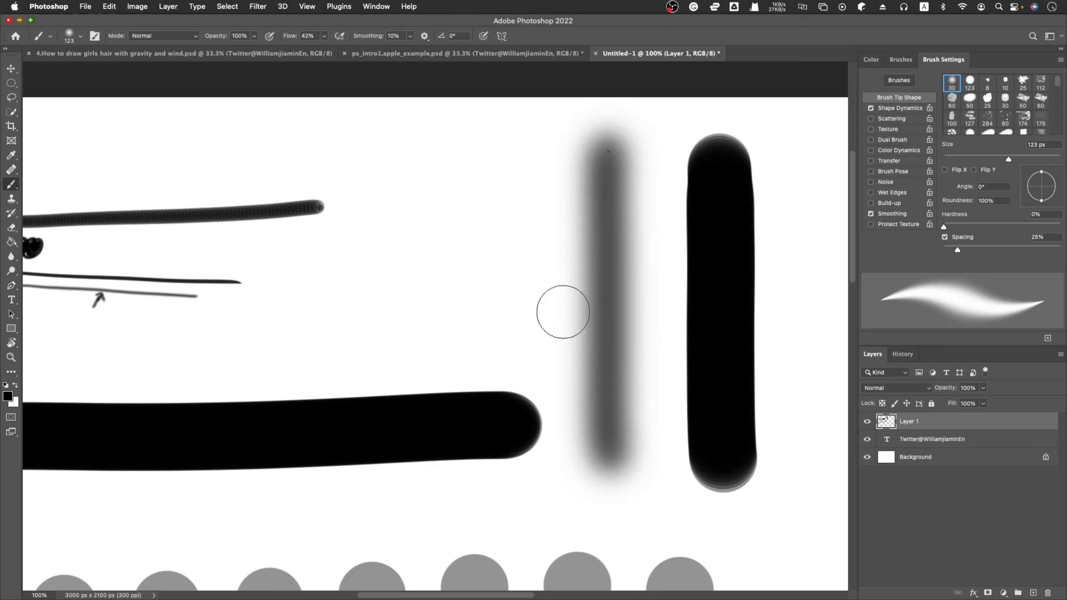
Inspect the soft vertical stroke up close and choose the 30 px hard round brush preset.
key("z")
left_click_drag(631, 196, 632, 198)
left_click(604, 228)
left_click(548, 257)
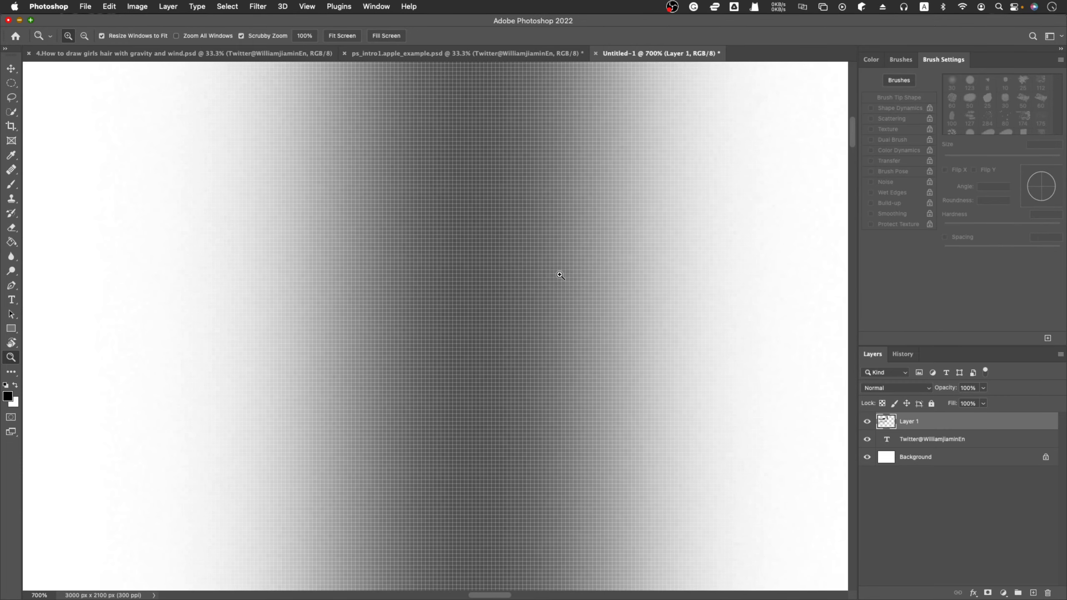
key("b")
left_click(973, 82)
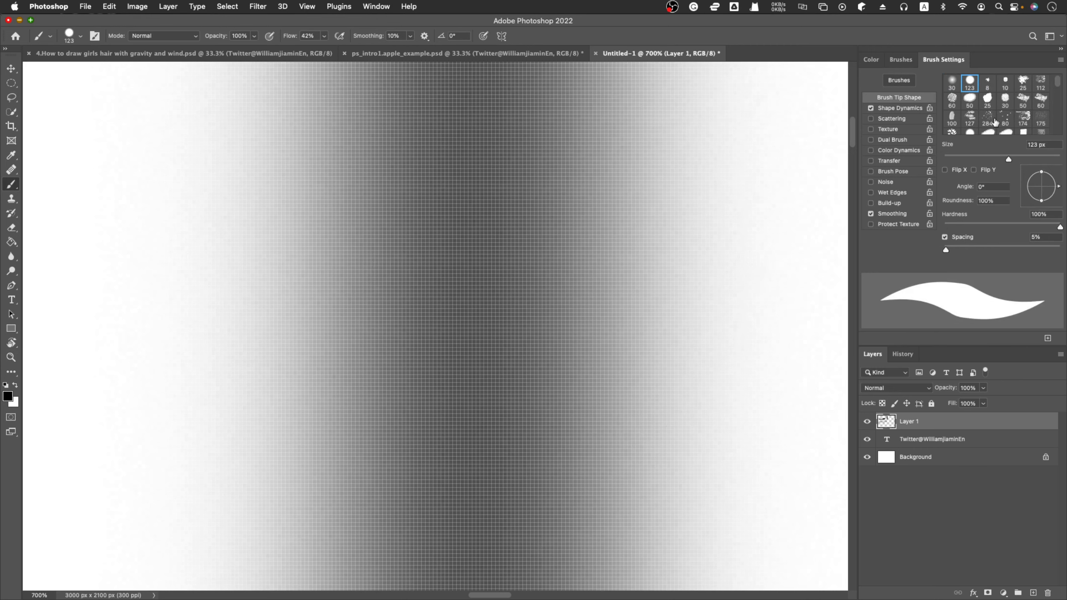
left_click_drag(1057, 89, 1053, 143)
left_click(1023, 126)
Set the foreground colour to a bright, fully saturated red.
left_click(870, 59)
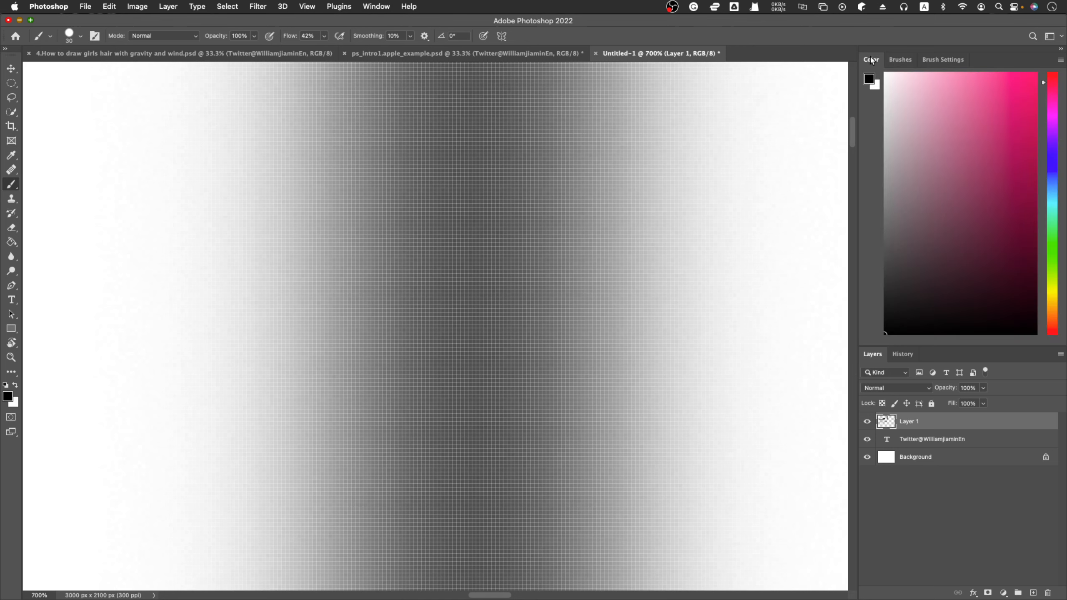
left_click(1032, 87)
left_click_drag(1032, 86, 1039, 68)
left_click(1053, 73)
left_click_drag(1025, 130, 1043, 58)
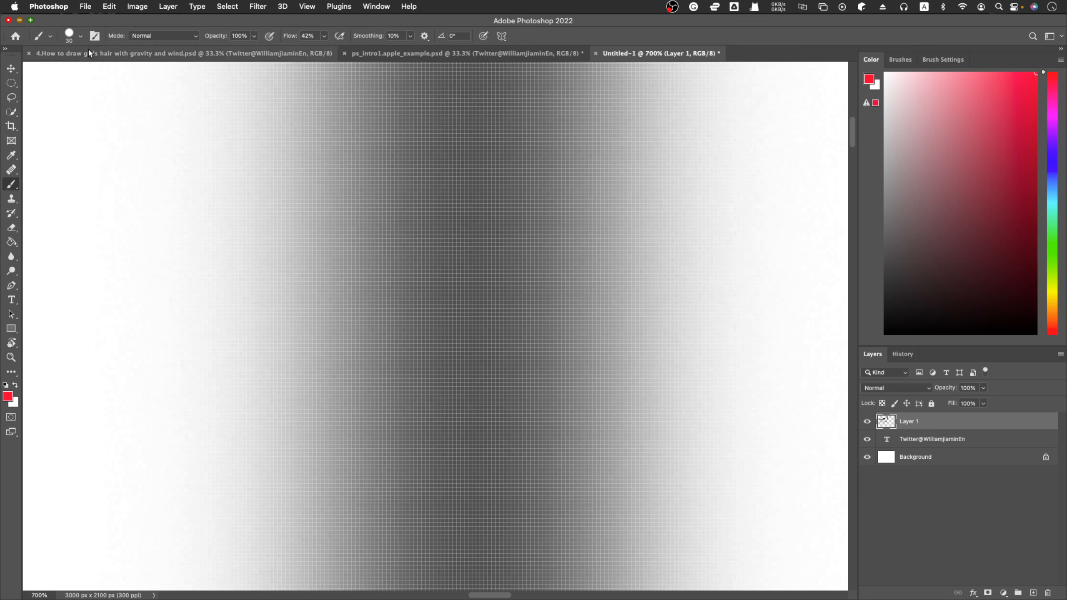
Set the brush size to 12 px and paint a vertical red band along the soft stroke's dark core, undoing the first attempt.
left_click(81, 36)
left_click_drag(74, 72, 67, 73)
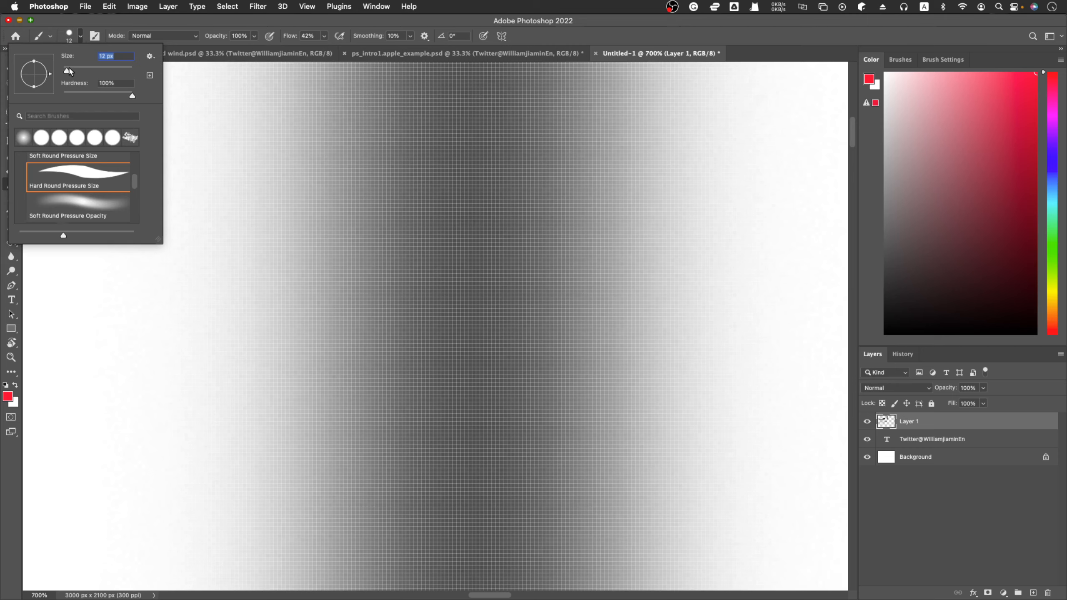
left_click_drag(440, 81, 442, 490)
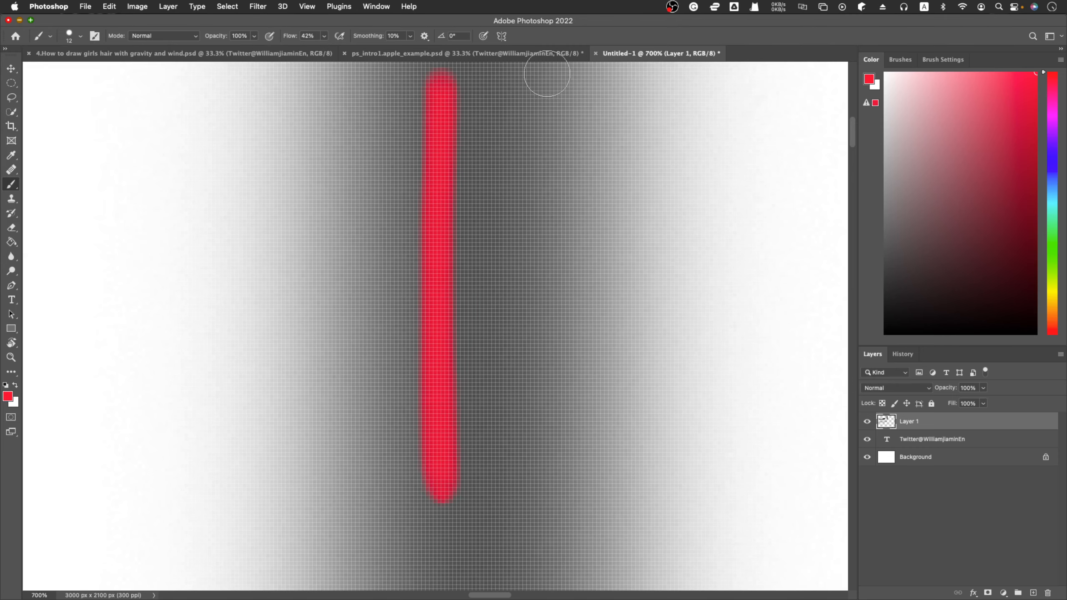
key("ctrl+z")
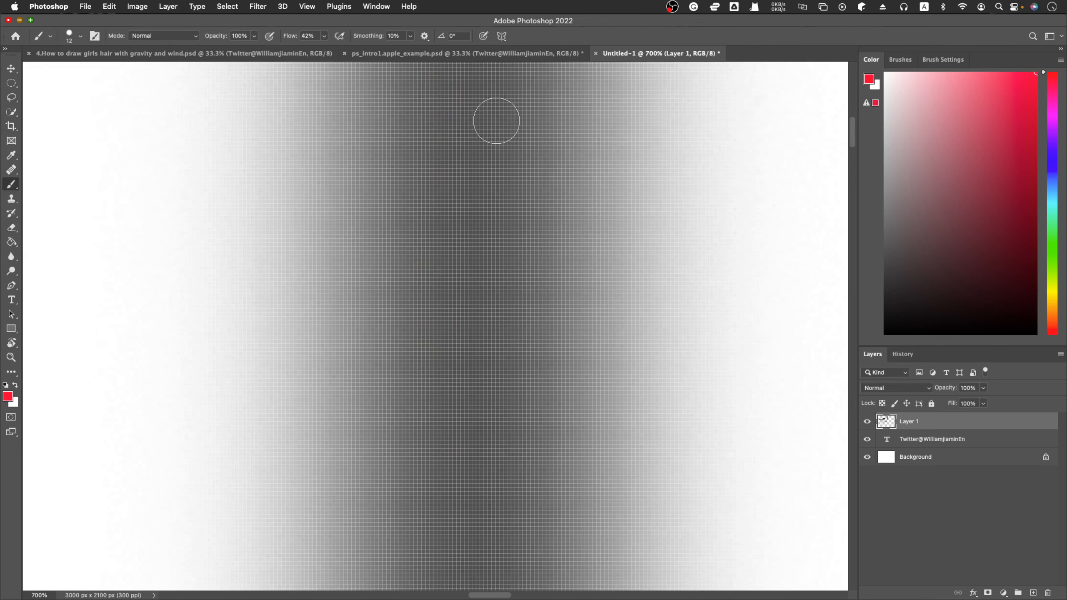
left_click_drag(450, 86, 449, 467)
mouse_move(498, 82)
left_mouse_down()
mouse_move(497, 492)
mouse_move(460, 357)
mouse_move(473, 470)
left_mouse_up()
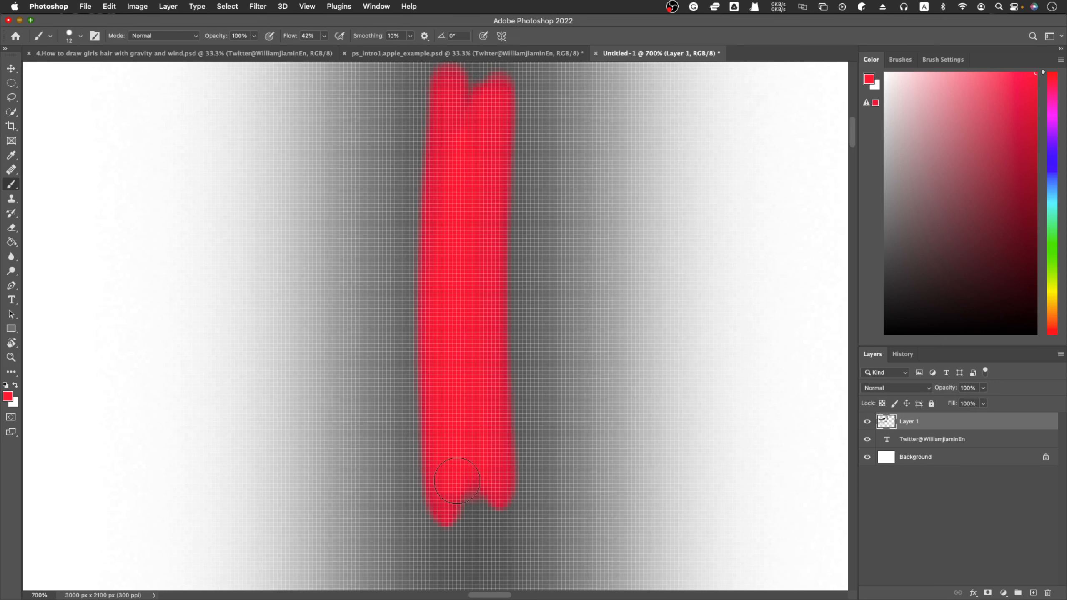
Paint a red arrow on each side of the red band, pointing outward toward the soft stroke's faded edges.
left_click_drag(402, 262, 311, 269)
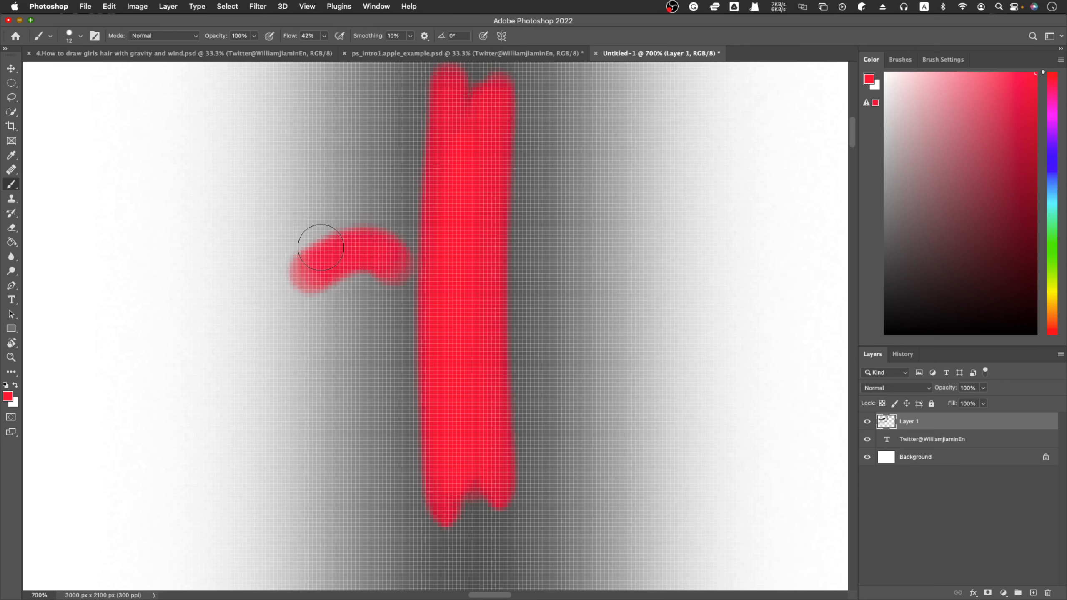
mouse_move(295, 229)
left_mouse_down()
mouse_move(271, 315)
mouse_move(298, 324)
left_mouse_up()
mouse_move(540, 242)
left_mouse_down()
mouse_move(645, 210)
mouse_move(607, 285)
left_mouse_up()
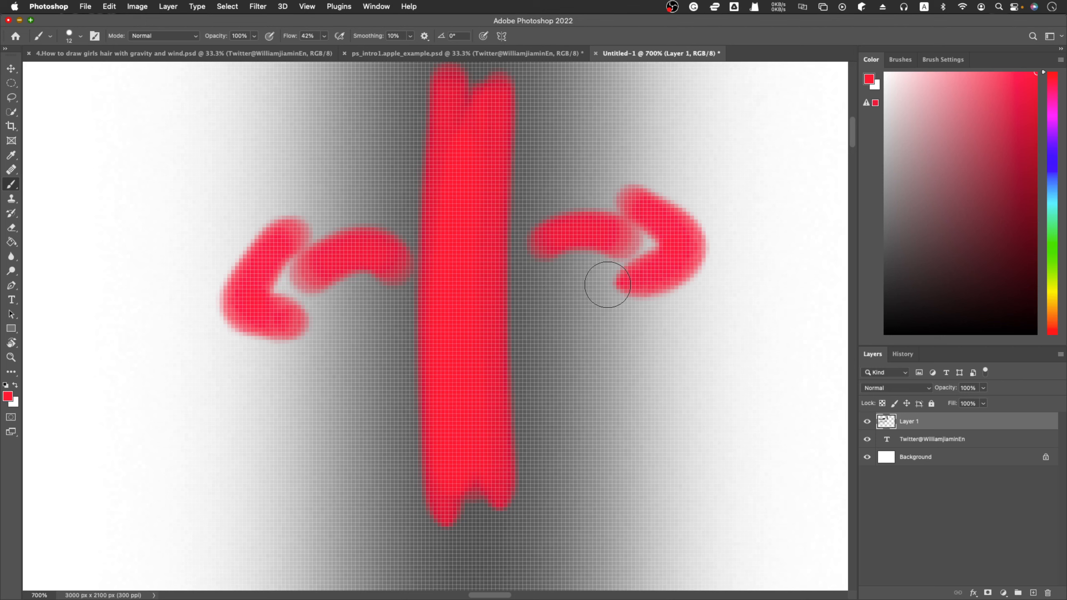
scroll(607, 285, "right", 15)
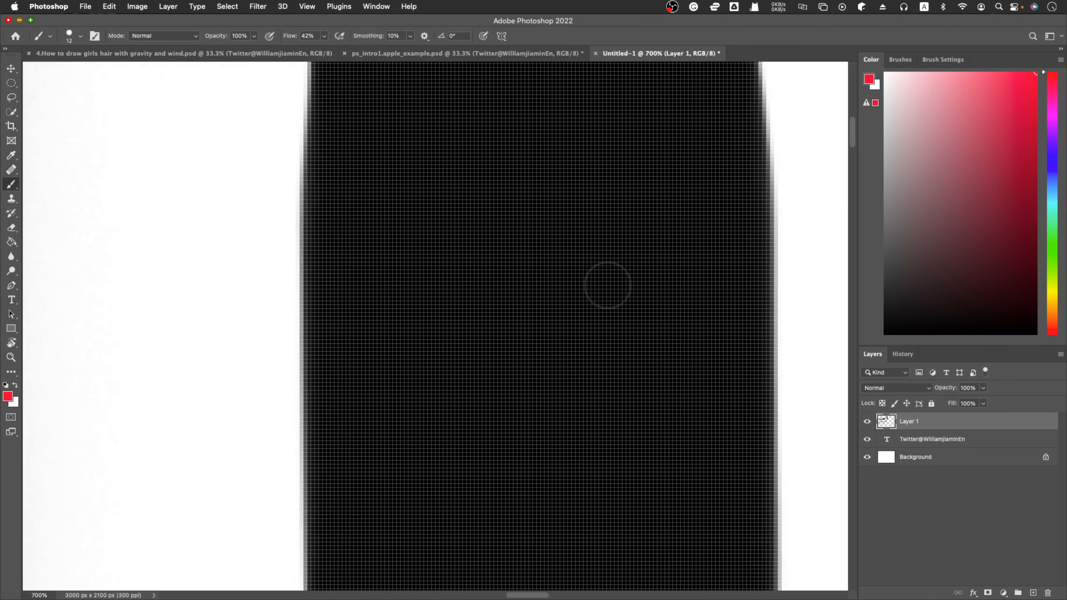
Paint a vertical red mark along each edge of the hard black stroke and a horizontal red line across between them.
scroll(608, 285, "right", 3)
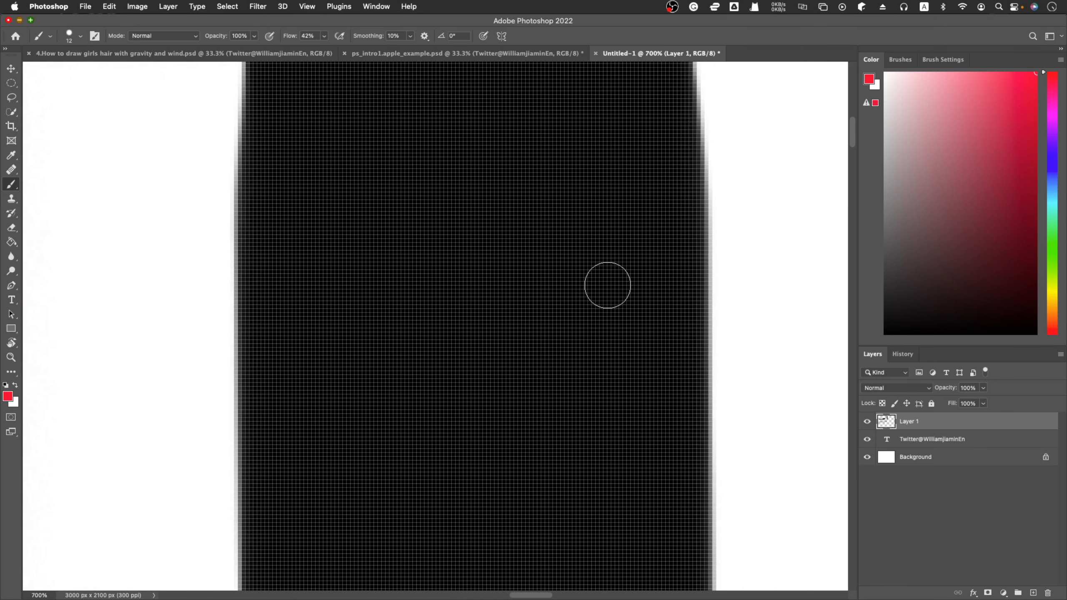
left_click_drag(237, 265, 236, 434)
left_click_drag(704, 230, 688, 435)
left_click_drag(261, 340, 672, 318)
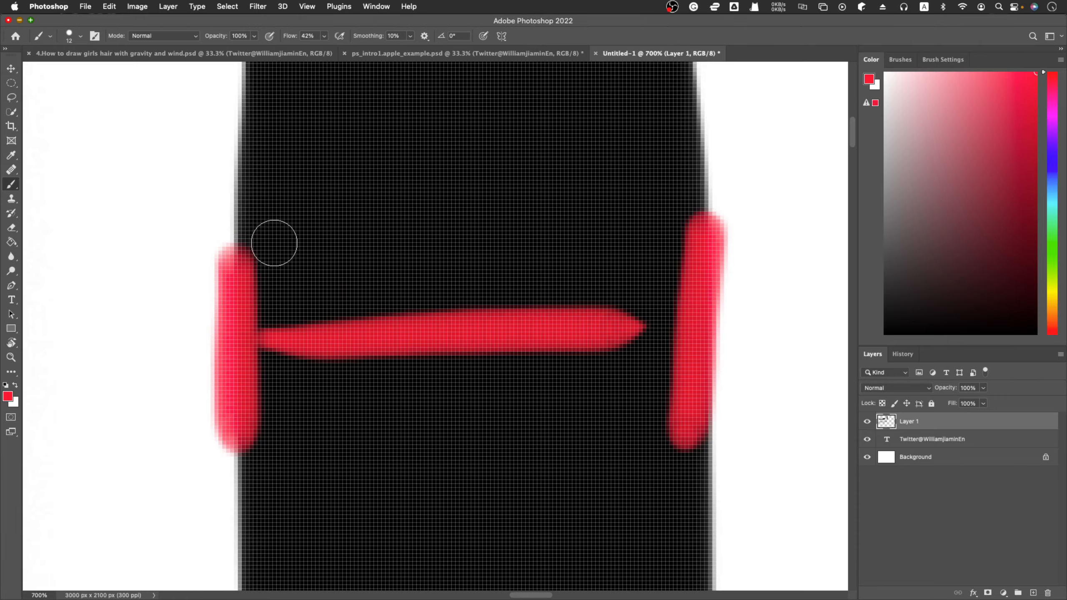
Examine the hard stroke's edge pixels at 6400% and compare them with the pixels around the soft stroke's red marks.
scroll(274, 243, "left", 2)
key("z")
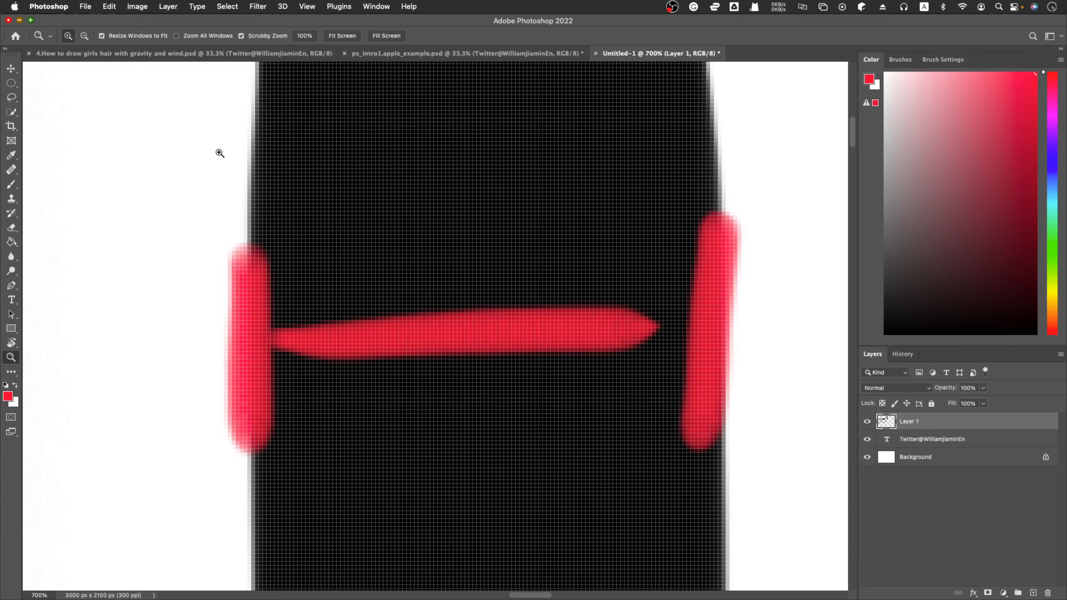
left_click_drag(248, 171, 248, 173)
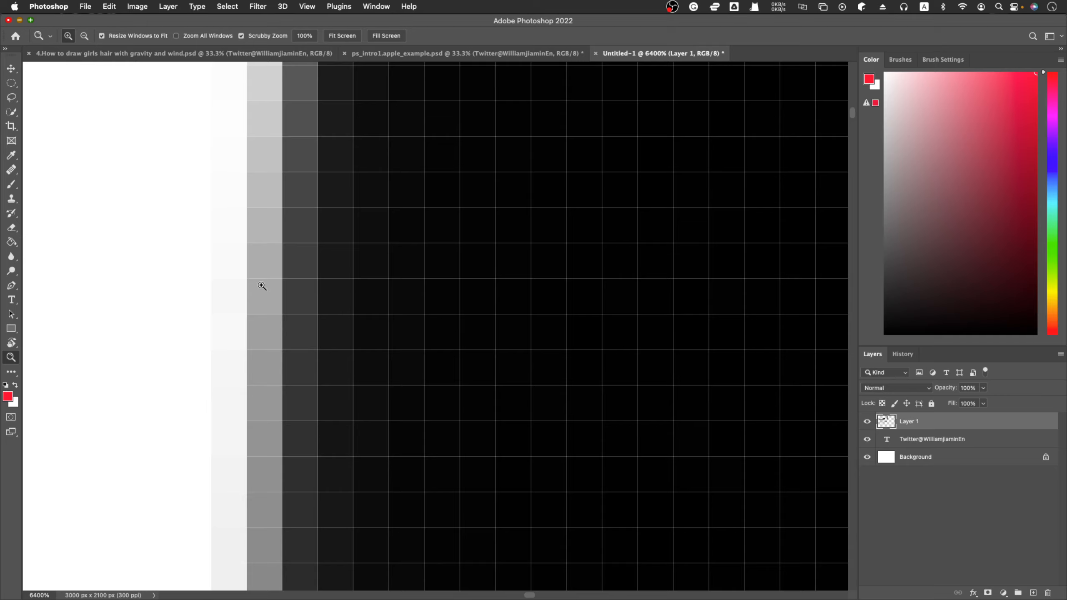
scroll(262, 286, "left", 5)
scroll(261, 286, "left", 8)
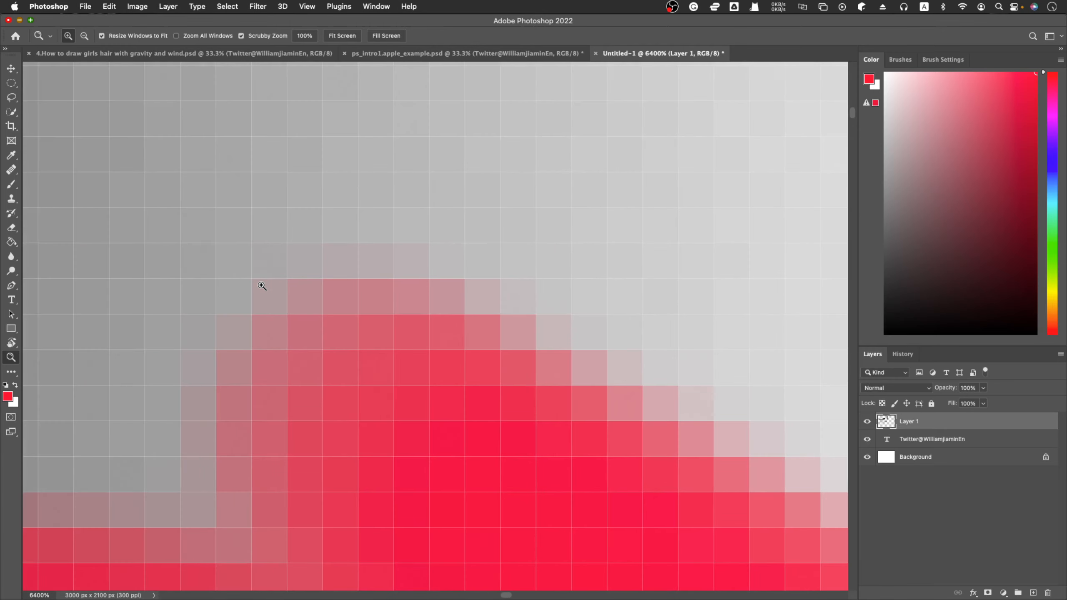
scroll(261, 286, "up", 5)
scroll(262, 286, "left", 10)
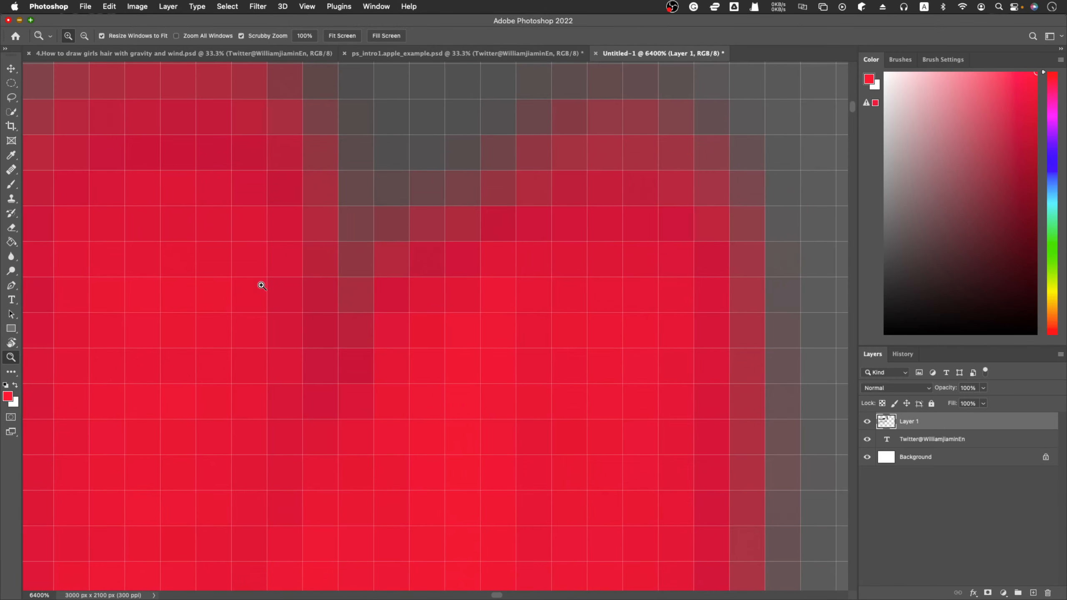
Compare the soft stroke's gradual fade with the hard stroke's edges at 700%, and return to a 50% view of both strokes.
left_click(261, 286, "alt")
left_click(261, 286, "alt")
left_click(262, 286, "alt")
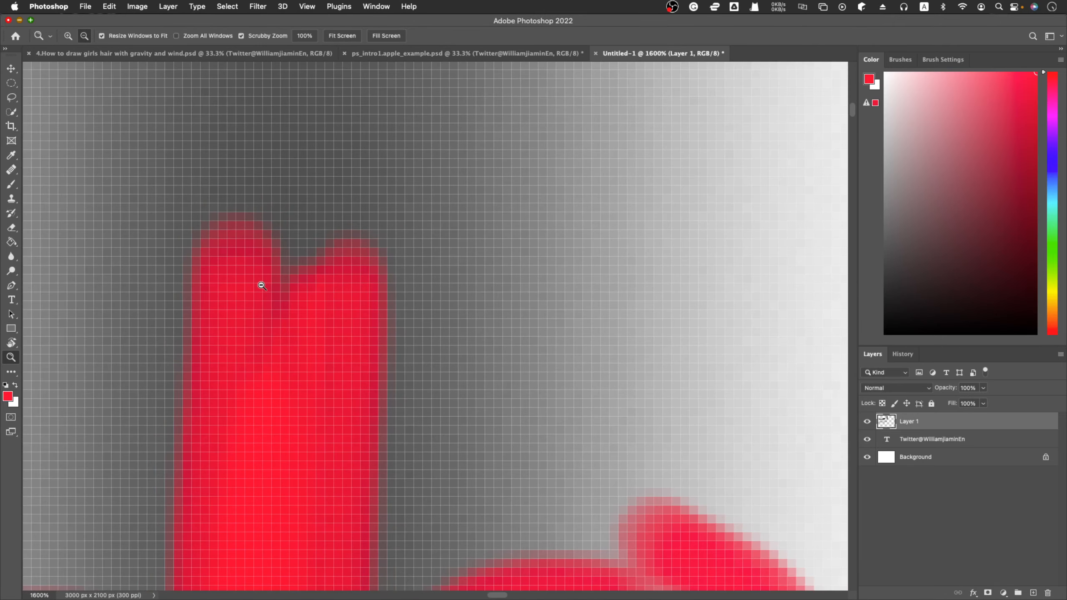
left_click(262, 286, "alt")
left_click(262, 286, "alt")
left_click(262, 285, "alt")
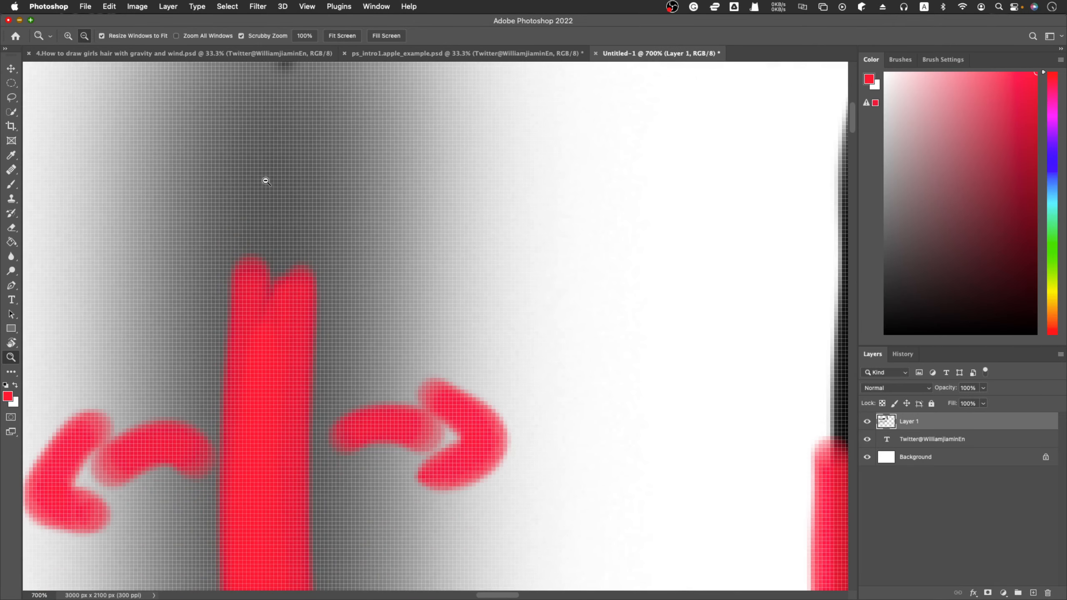
left_click(265, 191)
scroll(264, 191, "down", 15)
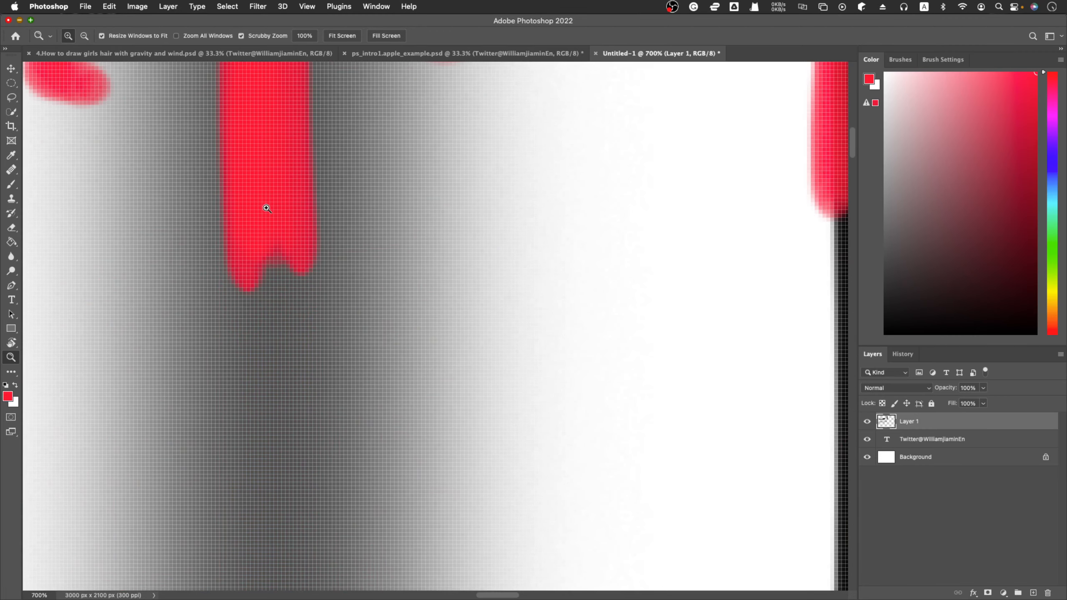
scroll(270, 240, "up", 5)
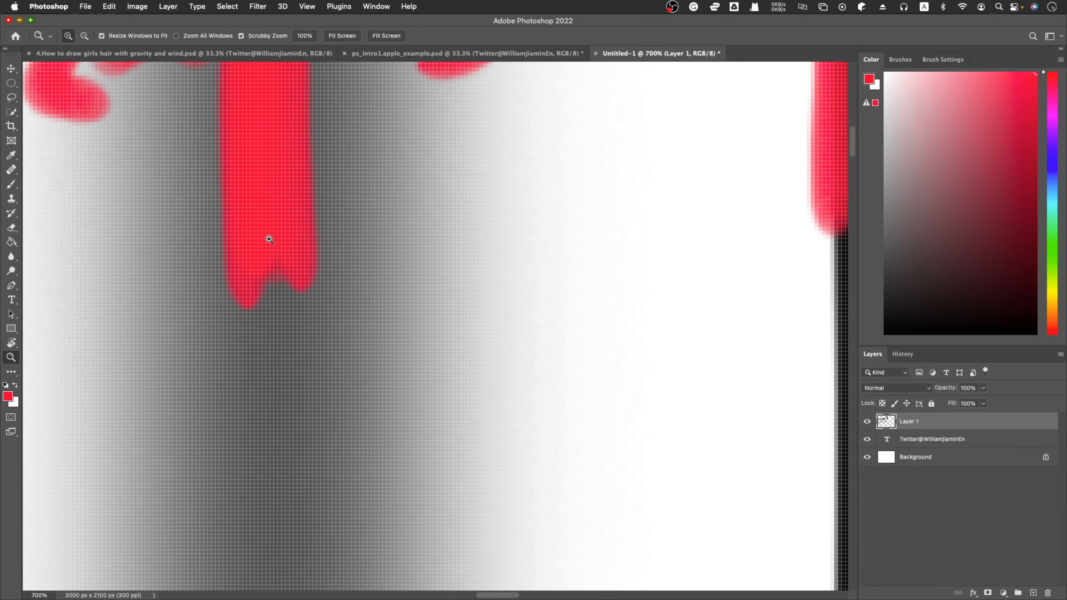
scroll(269, 240, "left", 3)
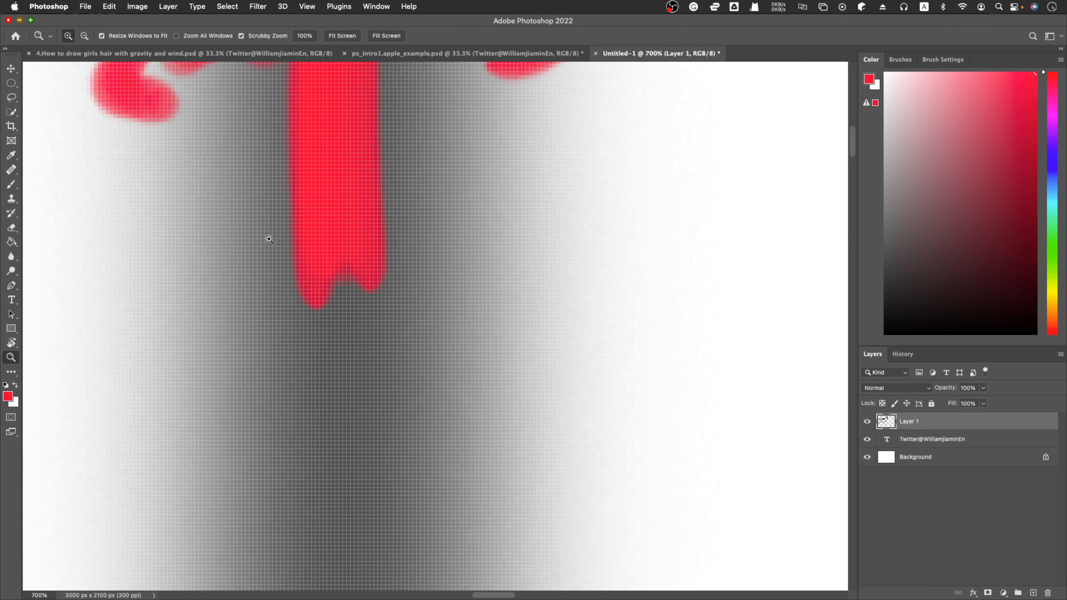
scroll(269, 240, "right", 10)
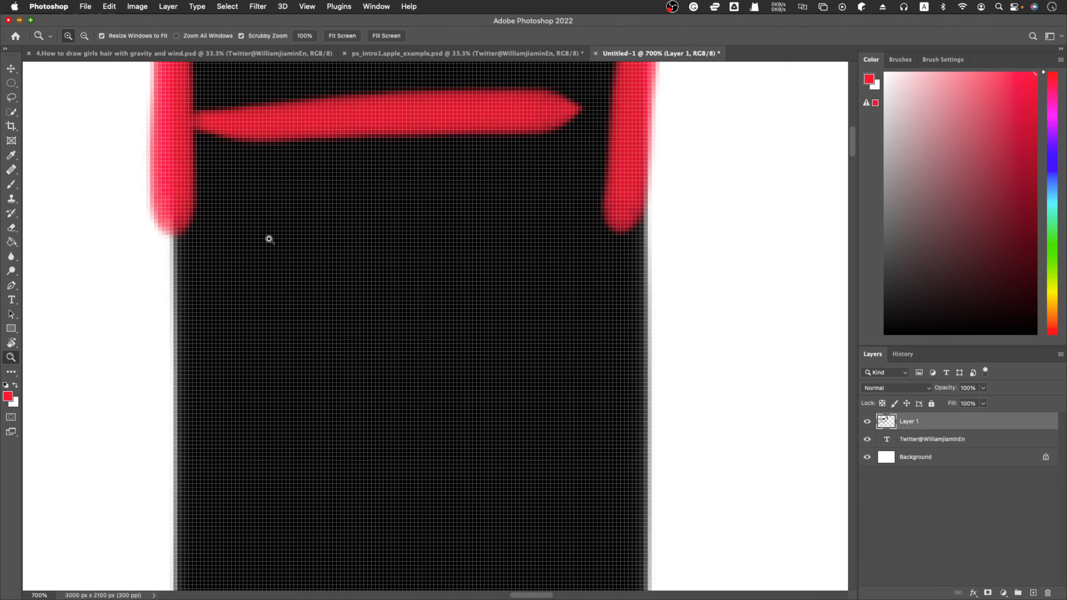
left_click(281, 256, "alt")
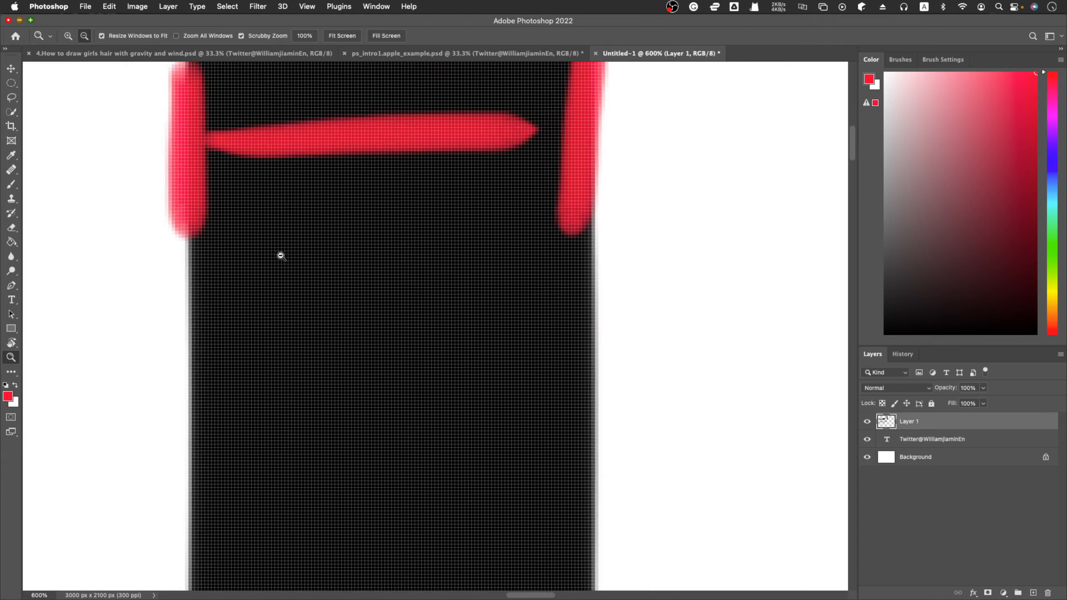
left_click(280, 257, "alt")
left_click(280, 256, "alt")
left_click(280, 256, "alt")
left_click(280, 256, "alt")
left_click(280, 256, "alt")
left_click(280, 256, "alt")
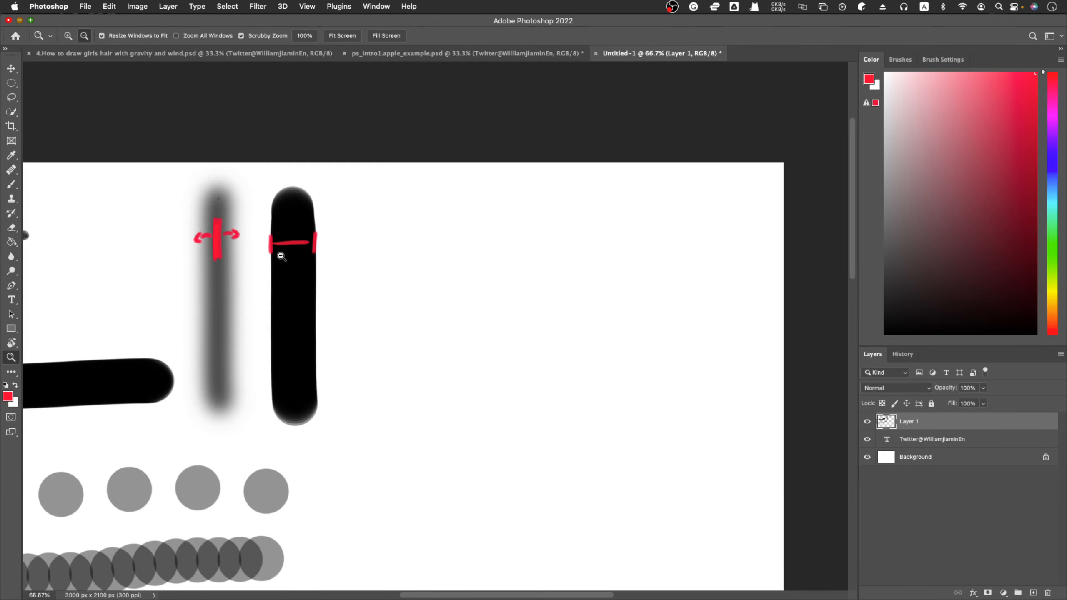
left_click(281, 256, "alt")
Try the 30 px soft round and 123 px hard round tips in the brush settings, and settle on the 50 px Chalk 2 tip.
left_click(944, 60)
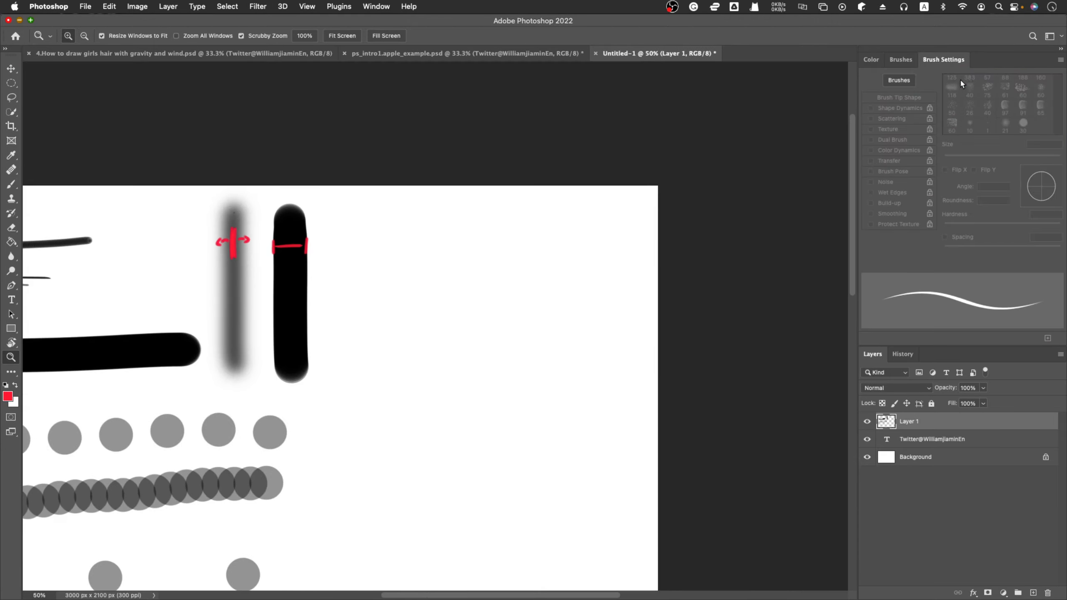
key("b")
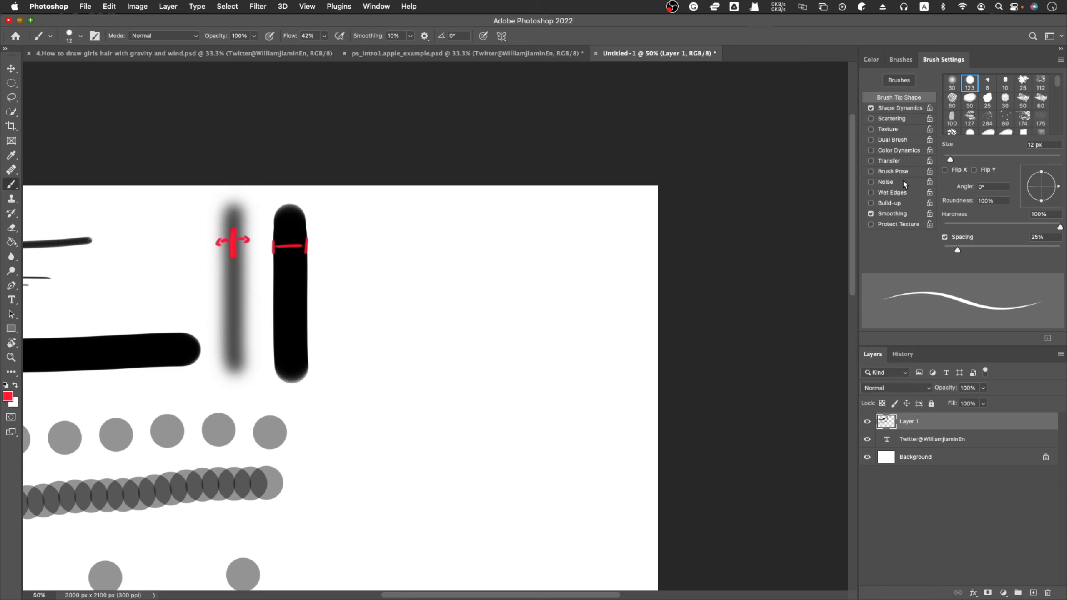
left_click(953, 82)
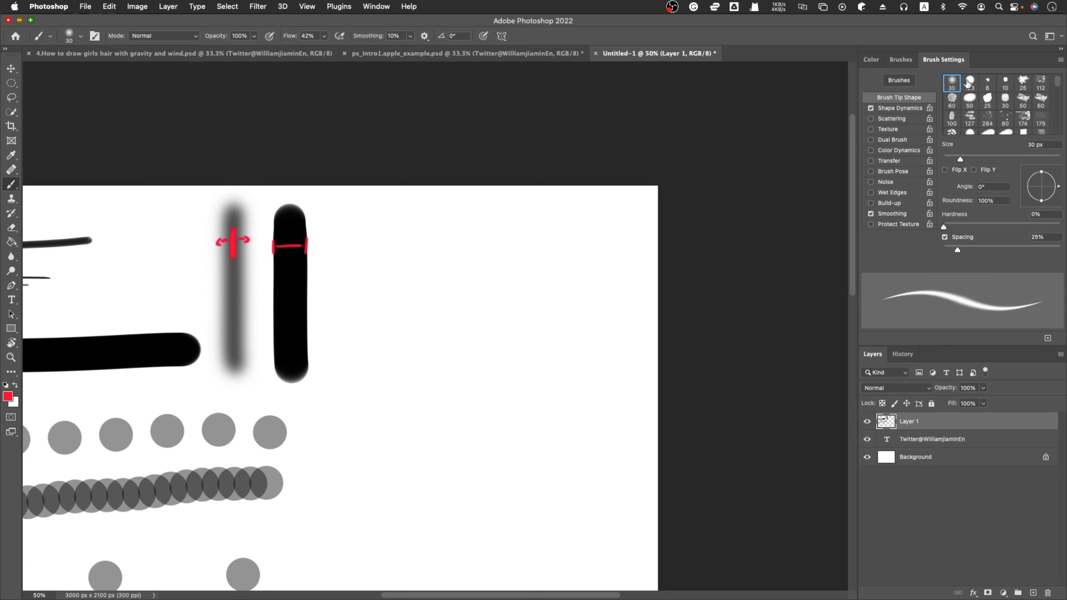
left_click(968, 82)
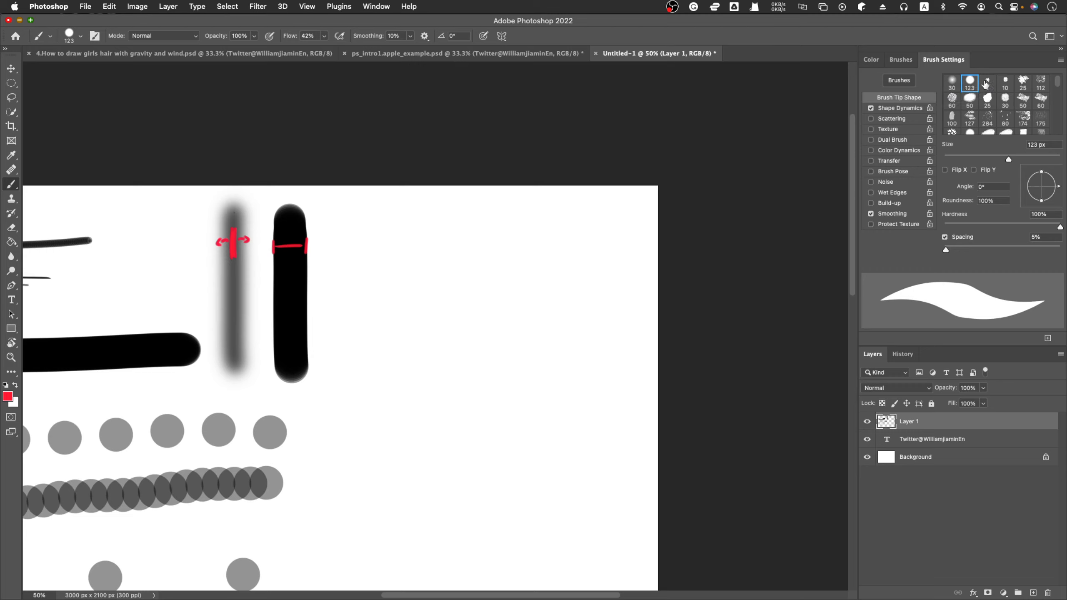
left_click(1024, 101)
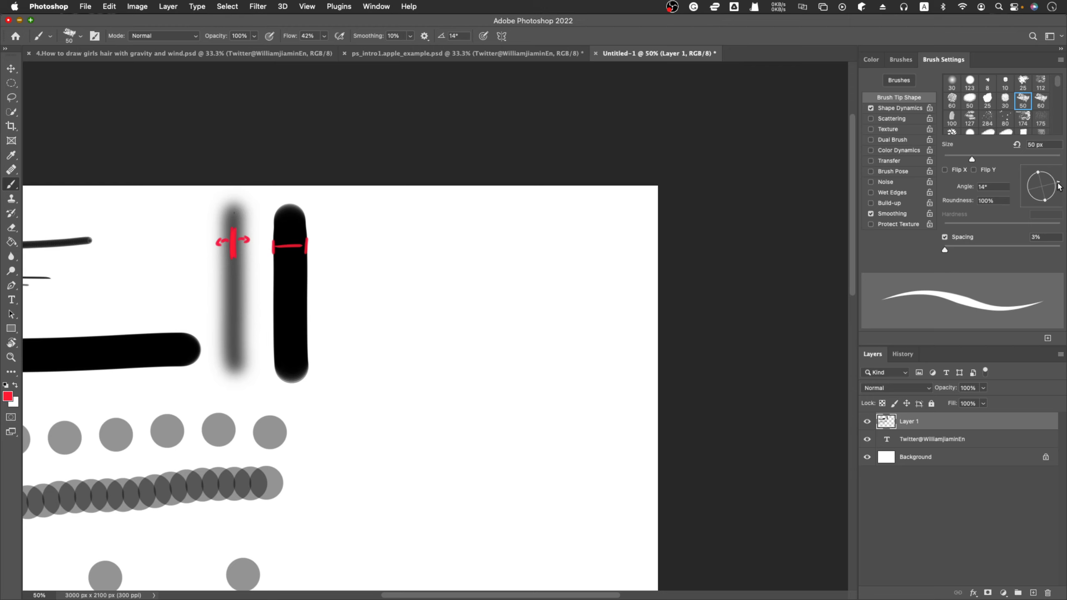
Rotate the brush tip to 110° and paint a long vertical red stroke in the empty area beside the hard black stroke.
left_click_drag(1059, 187, 1050, 179)
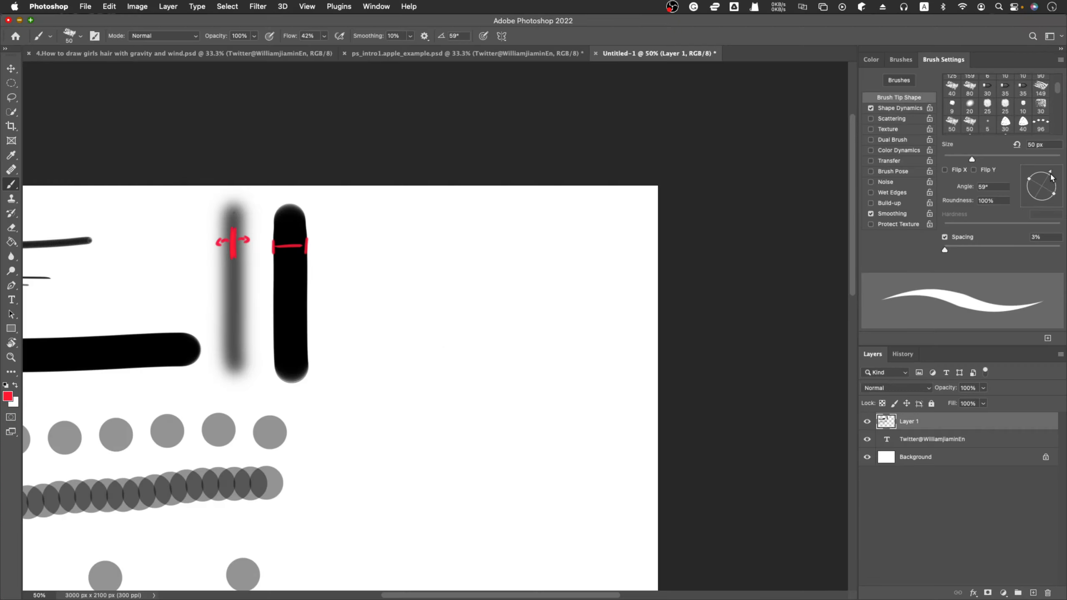
left_click_drag(1051, 177, 1041, 169)
left_click_drag(1040, 173, 1036, 170)
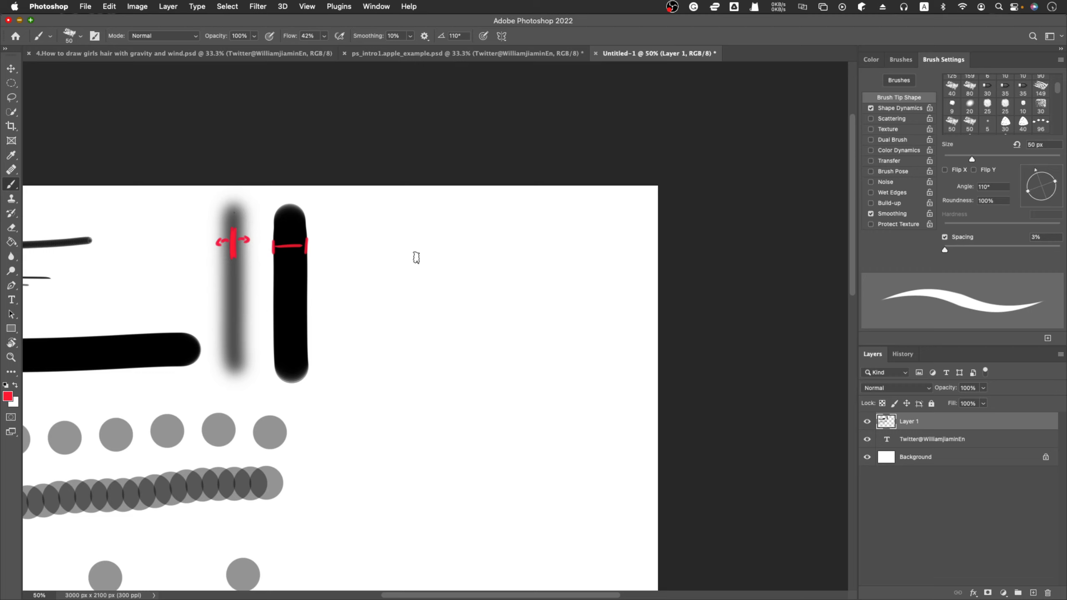
left_click_drag(409, 226, 401, 467)
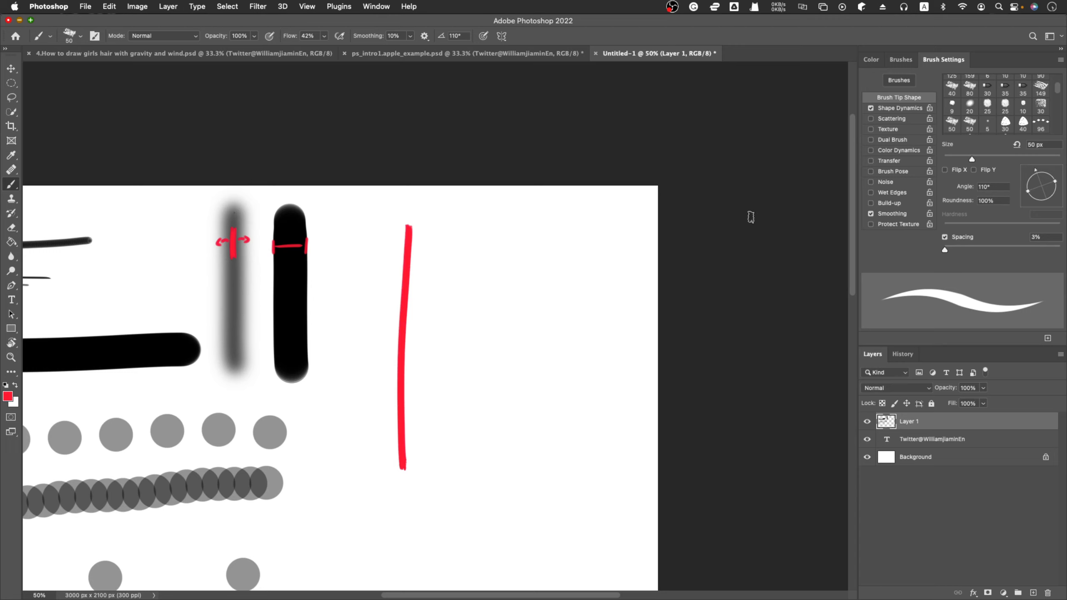
Paint two more vertical red strokes alongside the first, one with the tip angle at 4° and one at -90°.
left_click_drag(1035, 173, 1058, 189)
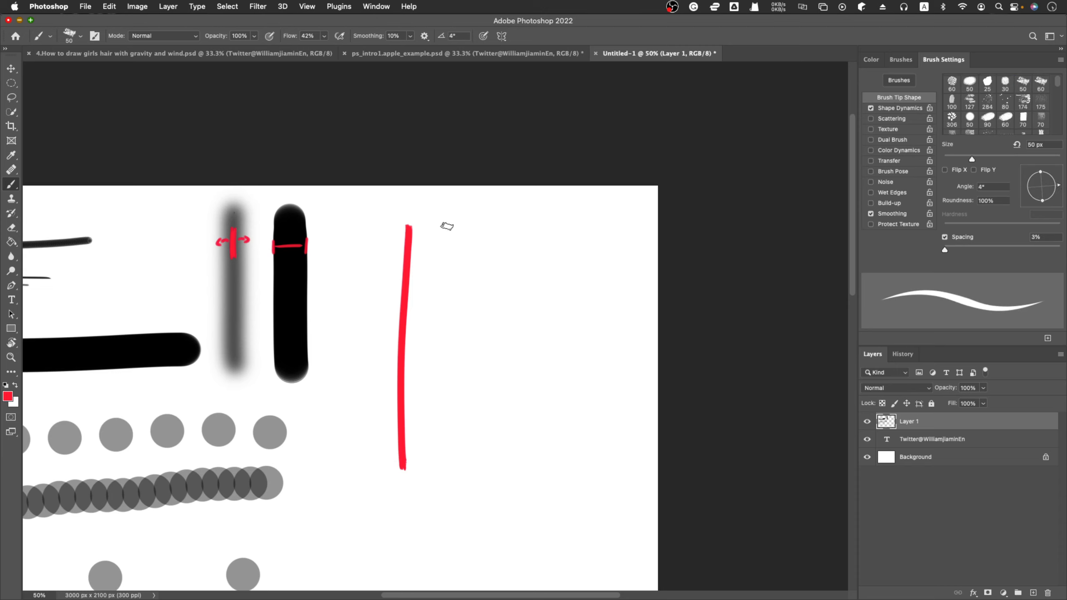
left_click_drag(444, 226, 449, 447)
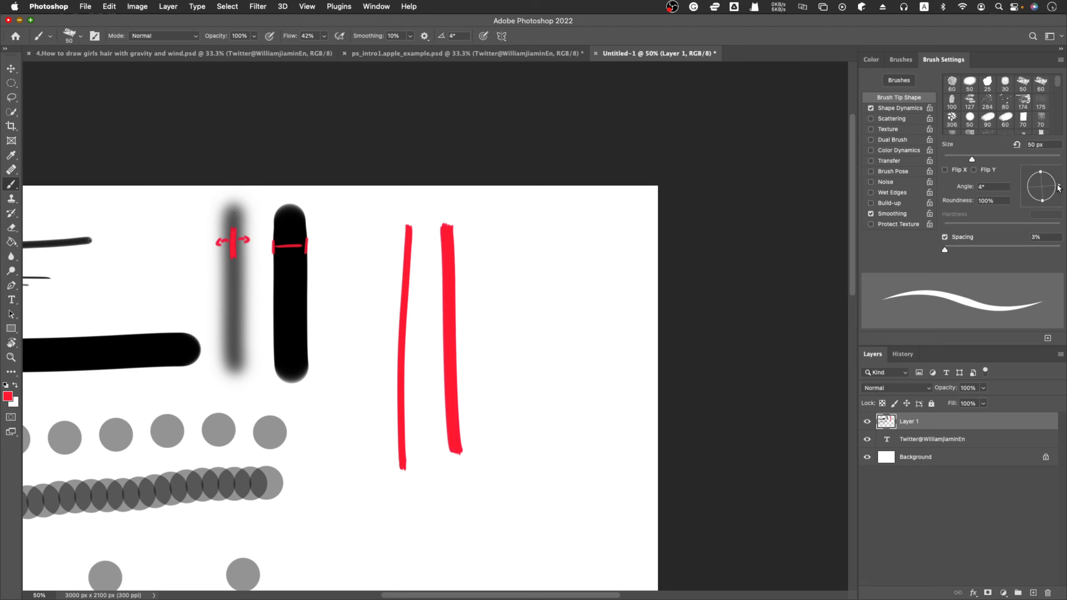
left_click_drag(1058, 188, 1041, 200)
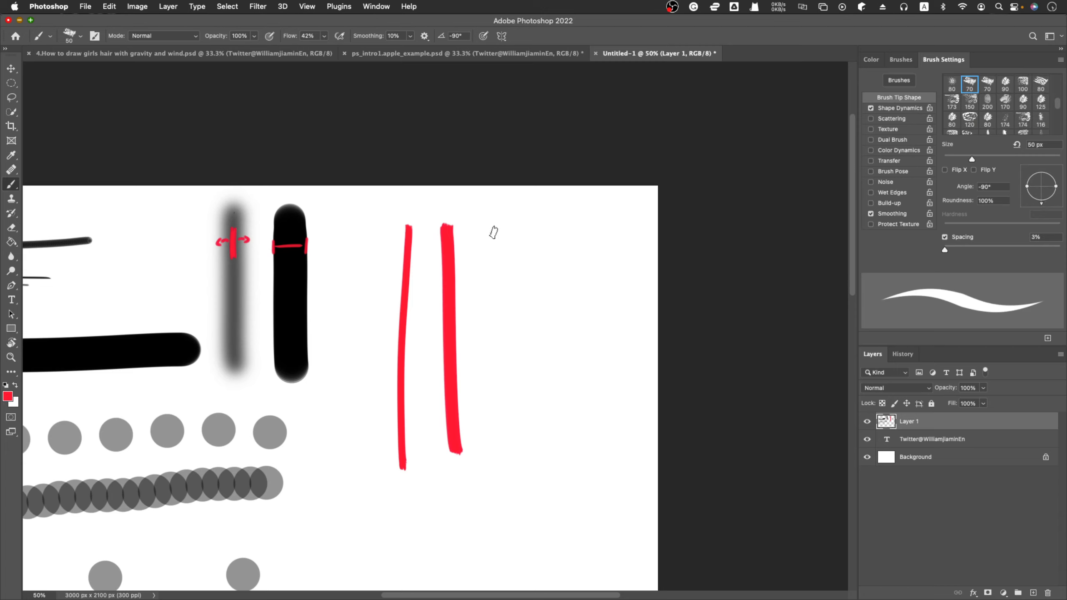
left_click_drag(493, 219, 492, 502)
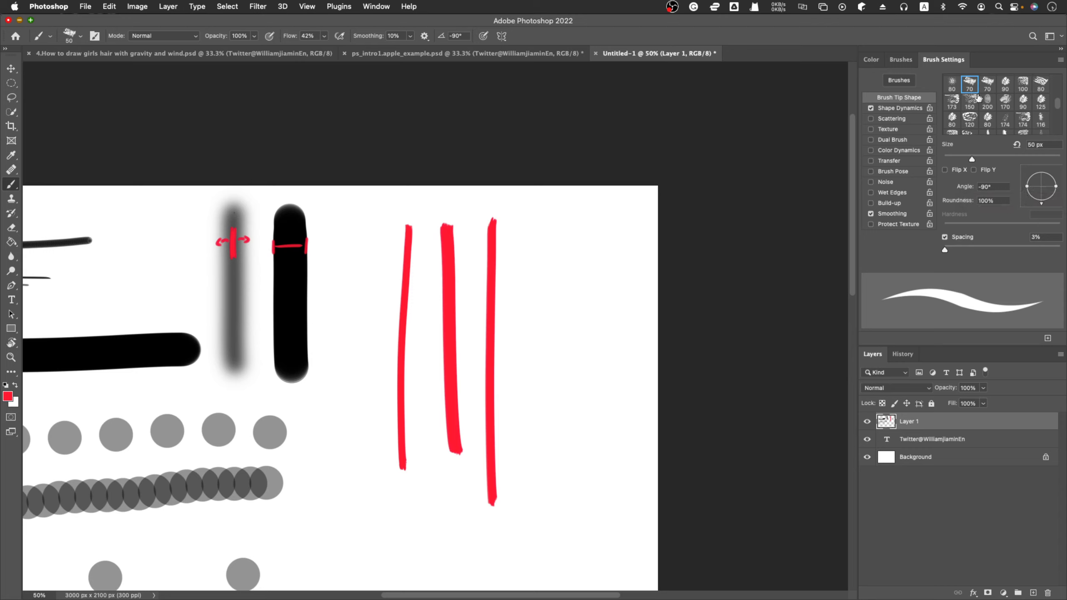
Select the 70 px chalk tip, reduce its roundness to 29%, and paint a thin vertical red stroke after the other three.
left_click(969, 84)
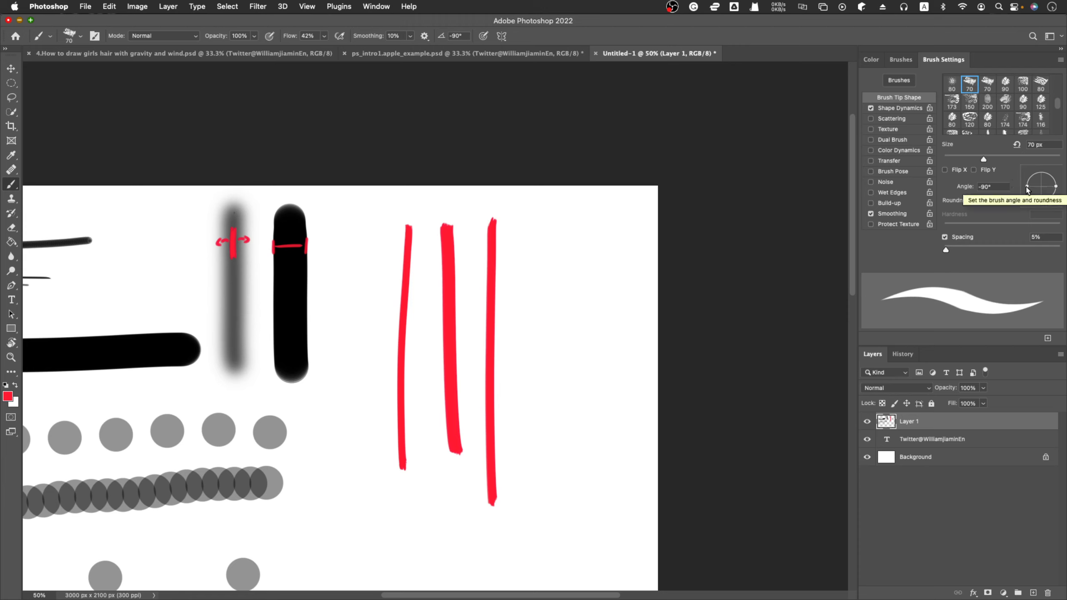
left_click_drag(1028, 188, 1038, 190)
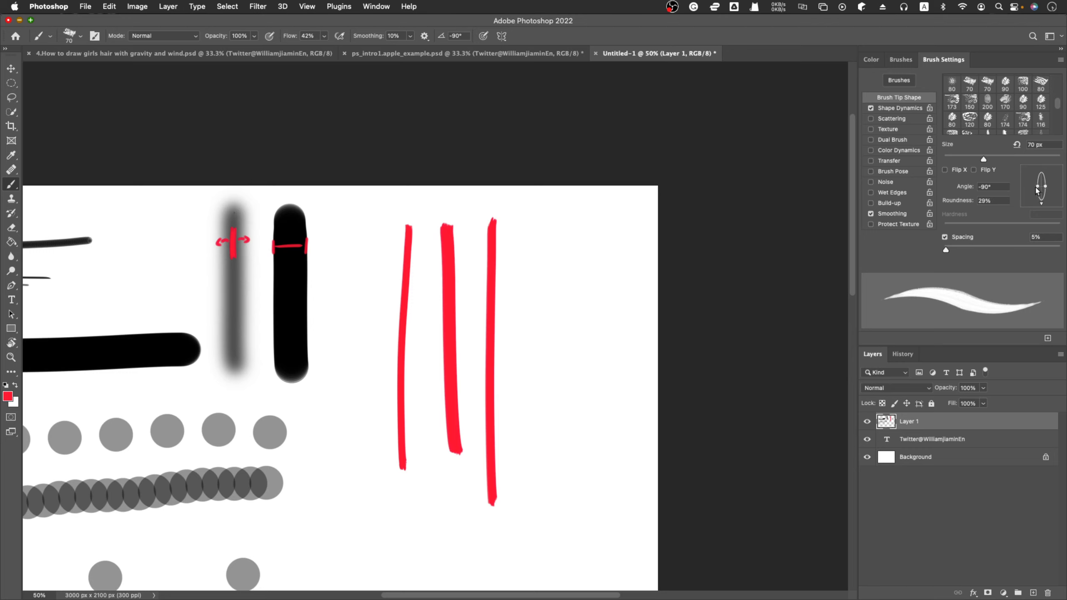
left_click(537, 226)
left_click_drag(536, 227, 528, 505)
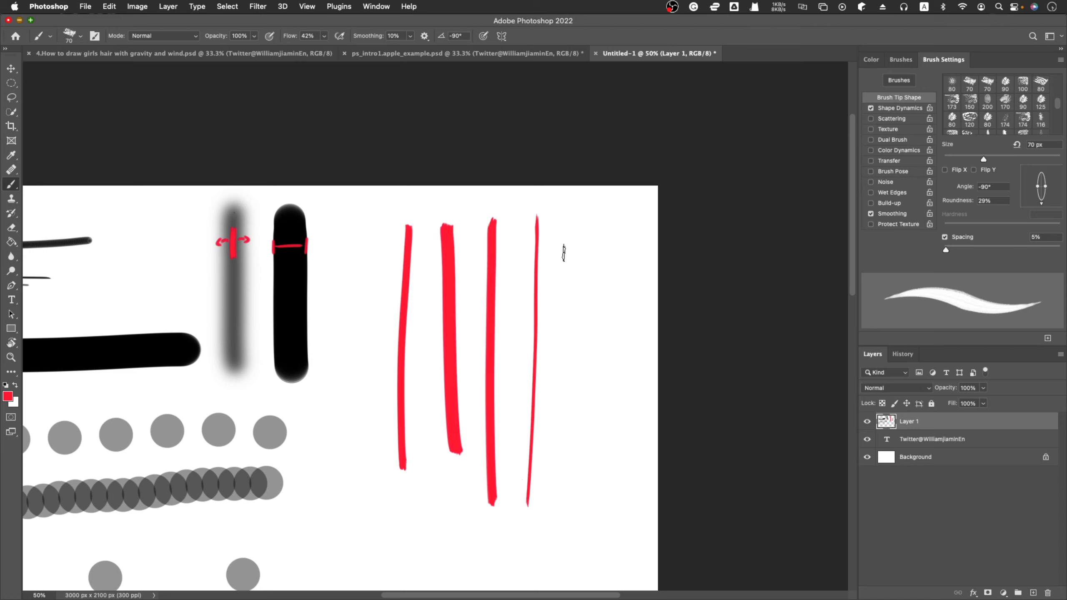
Paint a column of seven short horizontal red strokes between the thin vertical stroke and the canvas edge.
left_click_drag(557, 248, 642, 238)
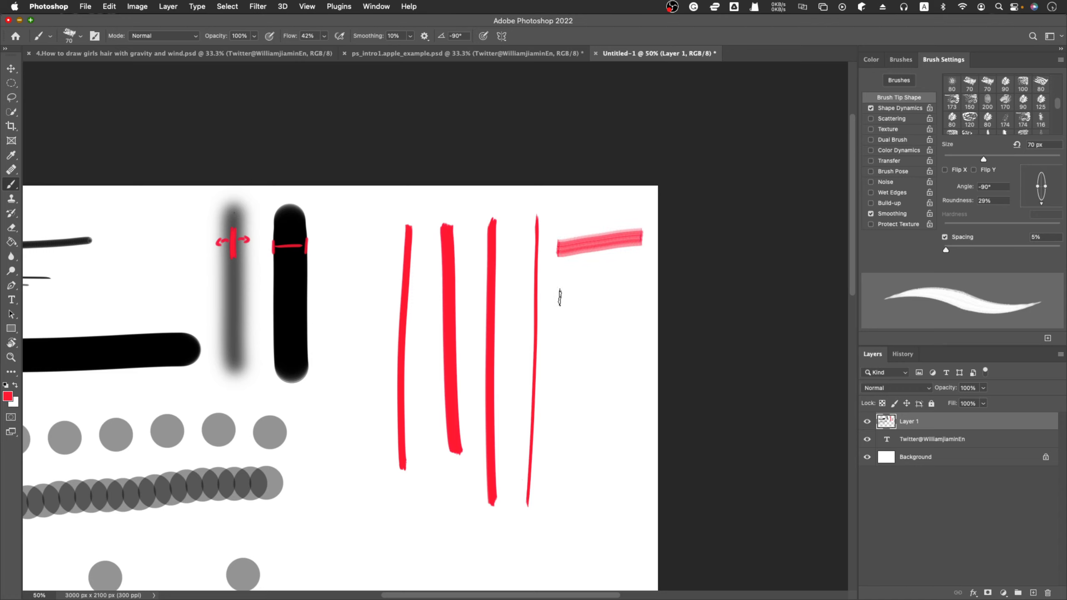
left_click_drag(557, 296, 648, 296)
left_click_drag(558, 344, 641, 337)
left_click_drag(557, 376, 638, 370)
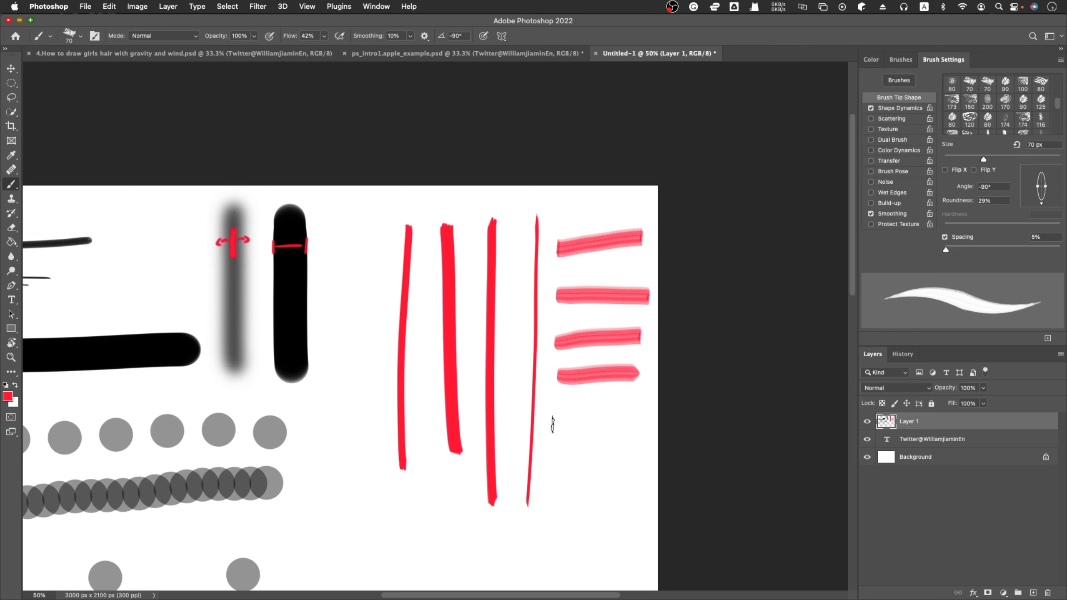
left_click_drag(557, 418, 637, 417)
left_click_drag(560, 464, 634, 463)
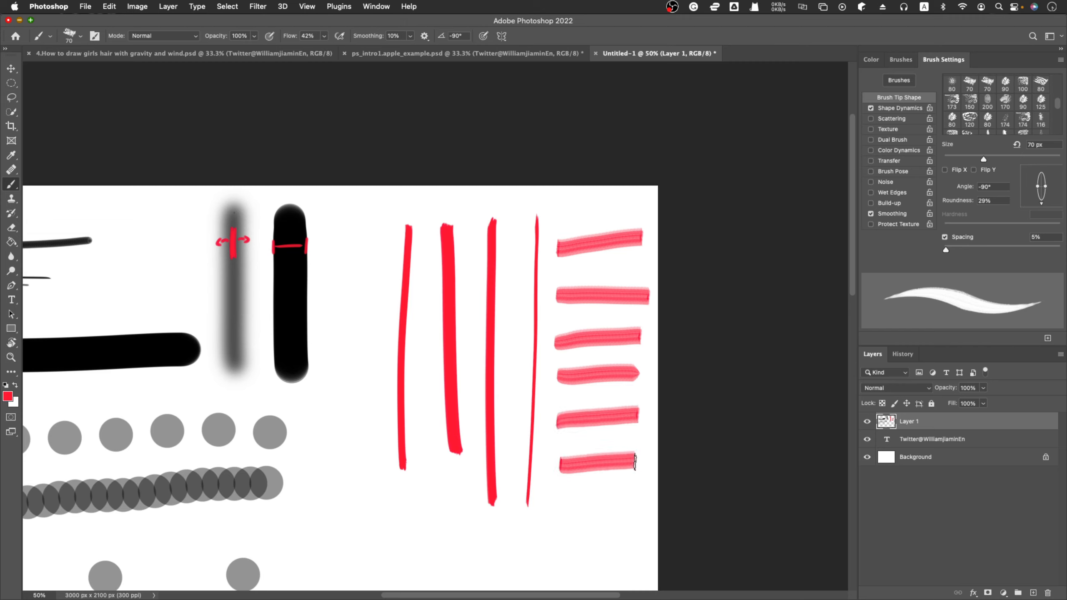
left_click_drag(561, 504, 625, 507)
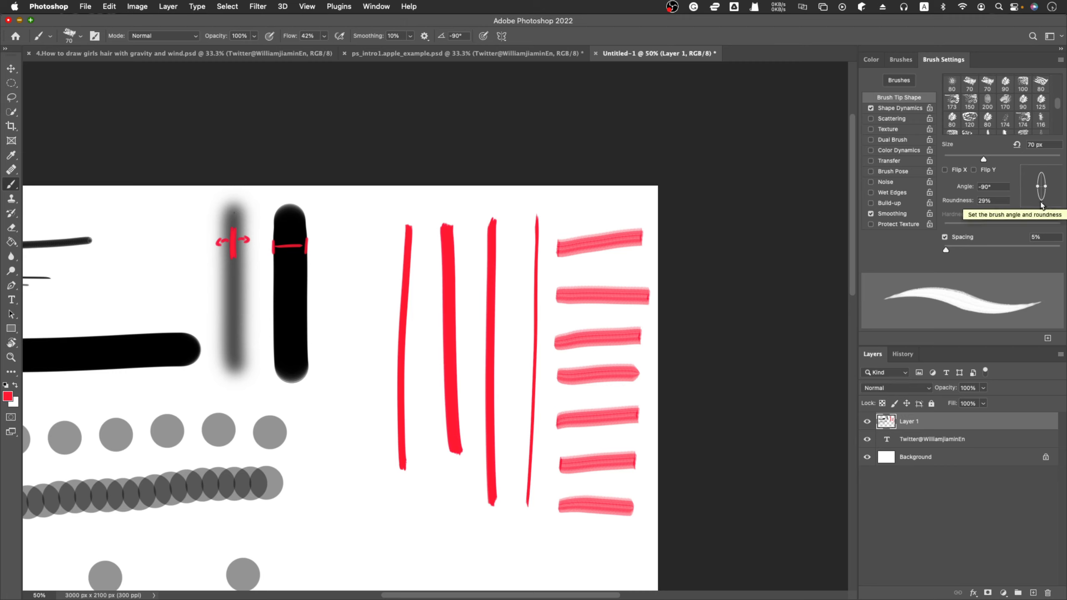
Set the flattened tip's angle to -120° and paint a vertical red stroke between the hard black stroke and the first red stroke.
left_click_drag(1042, 206, 1033, 207)
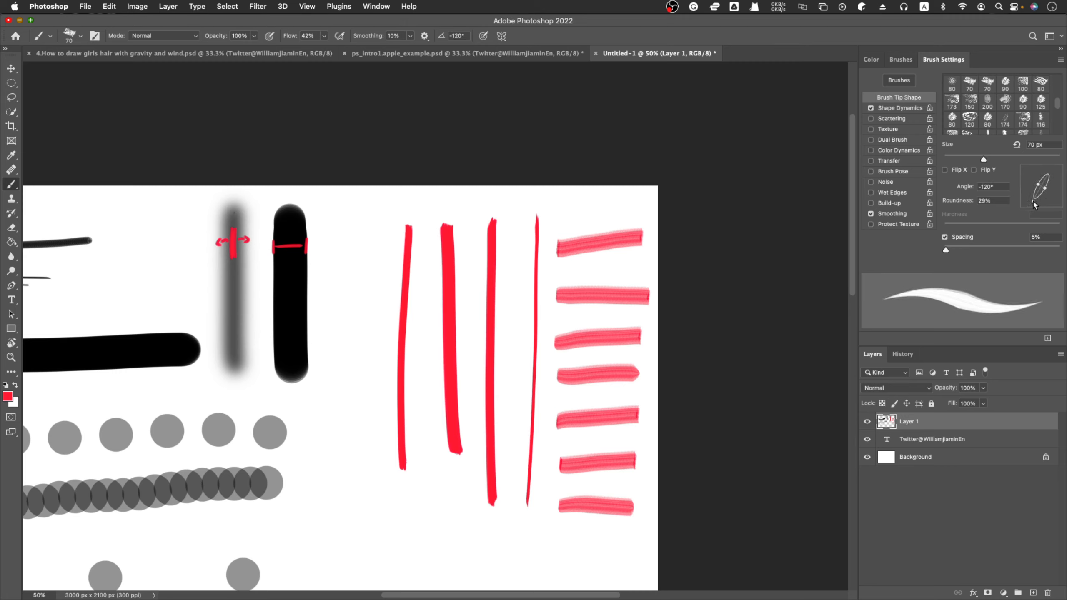
left_click_drag(345, 253, 358, 491)
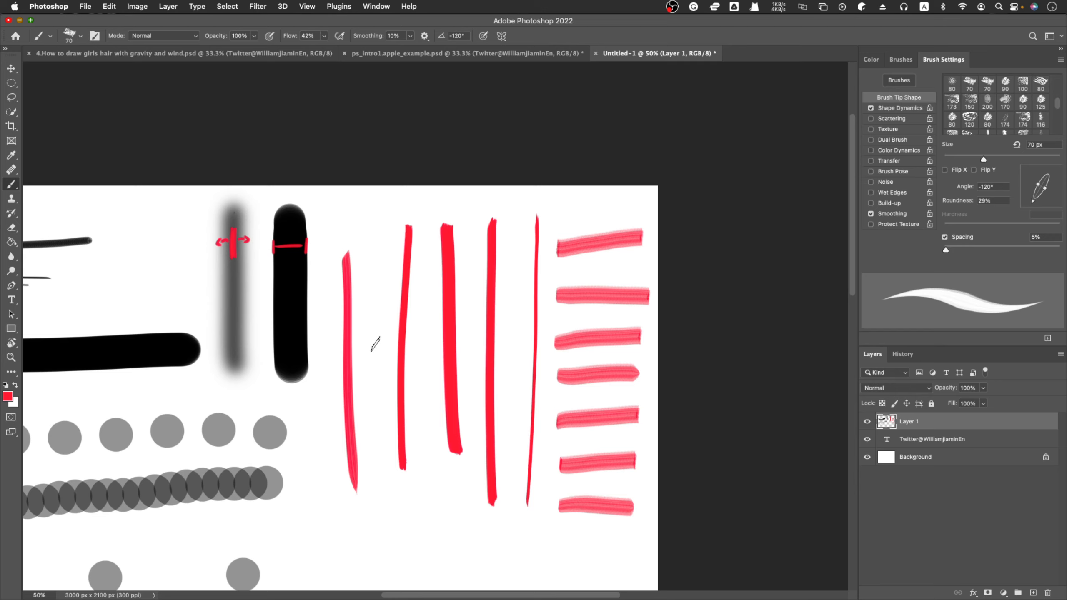
Paint five thin, parallel diagonal red strokes sloping down to the left, in the blank area below the vertical red strokes.
scroll(375, 344, "down", 5)
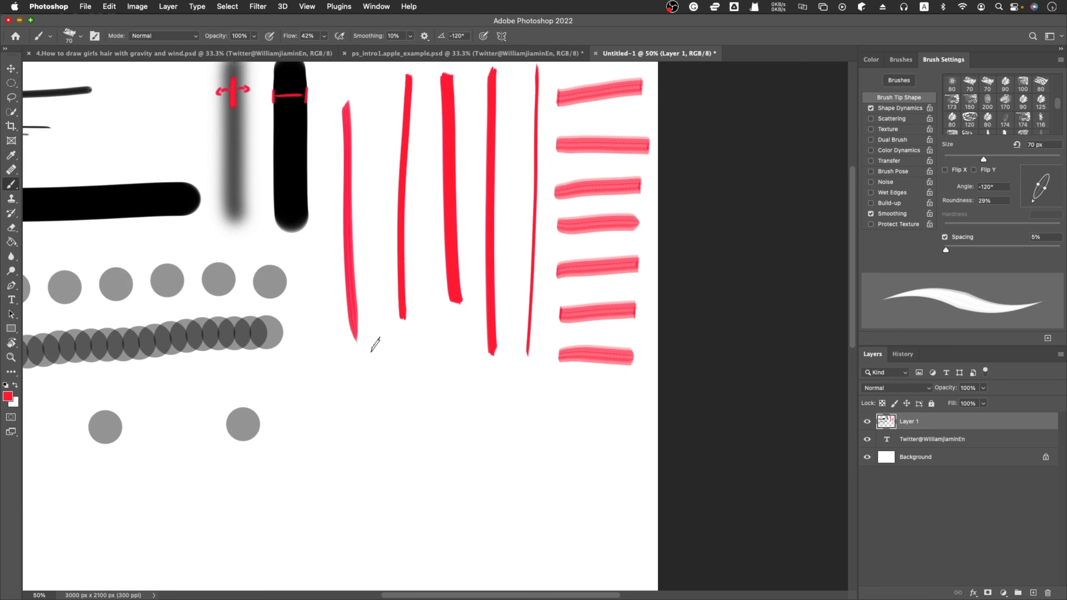
left_click_drag(417, 363, 333, 514)
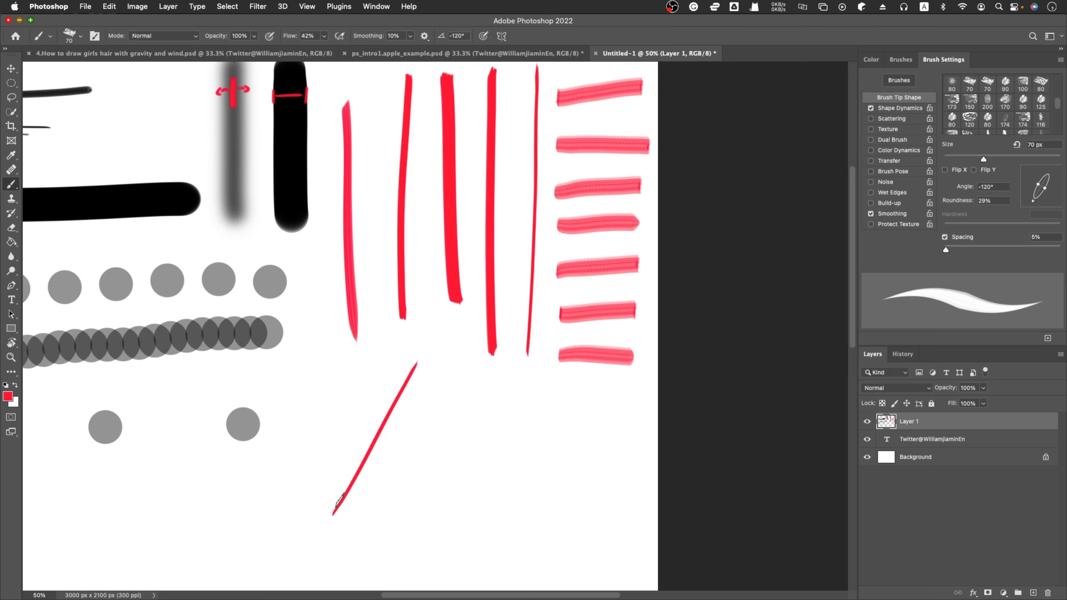
left_click_drag(449, 386, 368, 540)
left_click_drag(498, 400, 410, 546)
left_click_drag(548, 405, 463, 534)
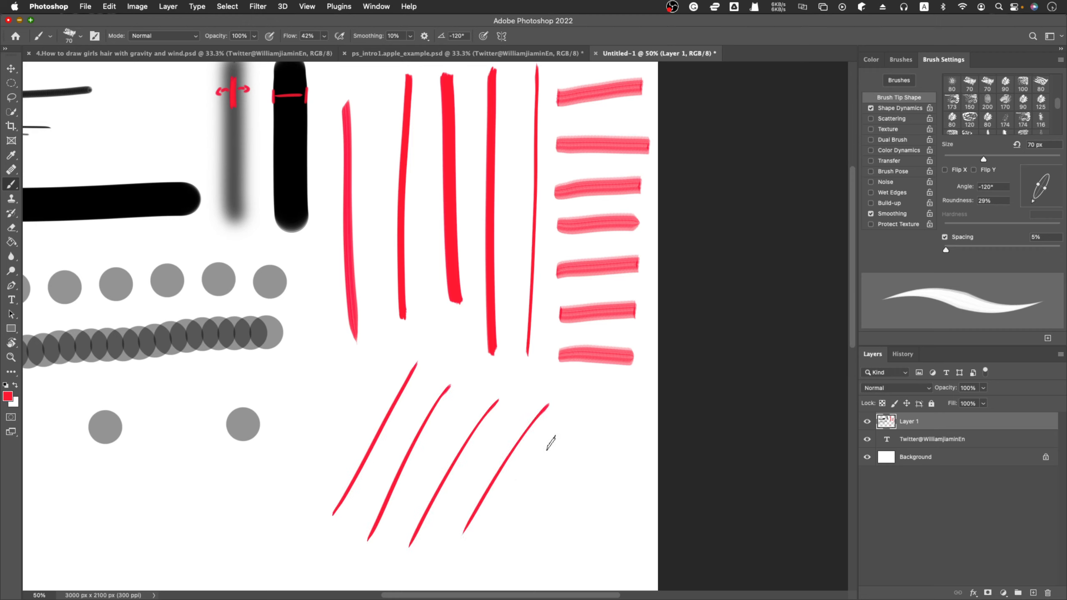
left_click_drag(585, 410, 498, 538)
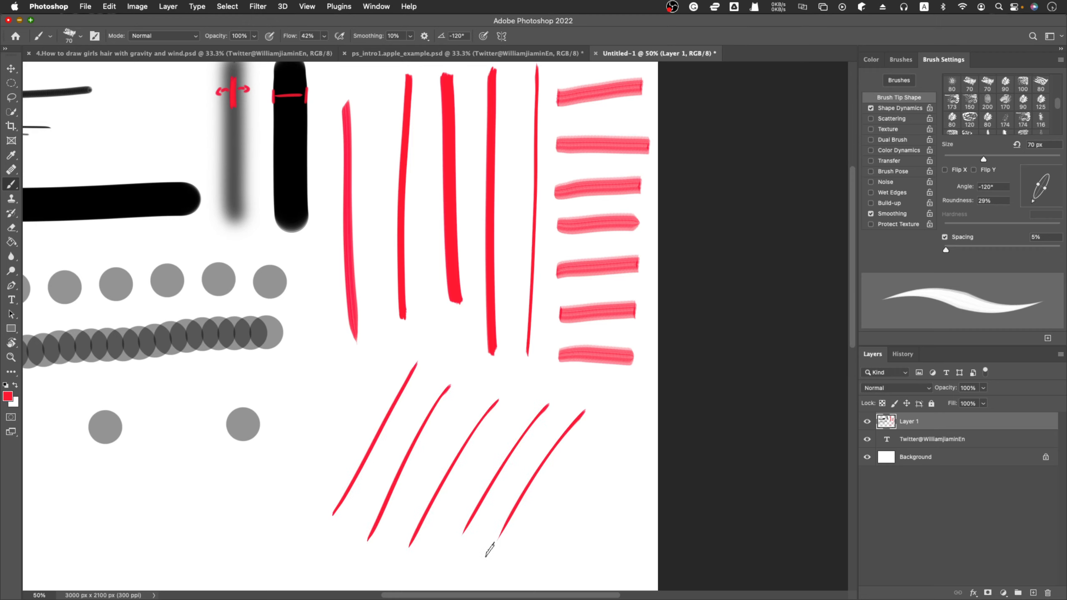
Paint one broad diagonal red stroke sloping down to the right, between the grey dots and the thin diagonal strokes.
scroll(489, 550, "down", 3)
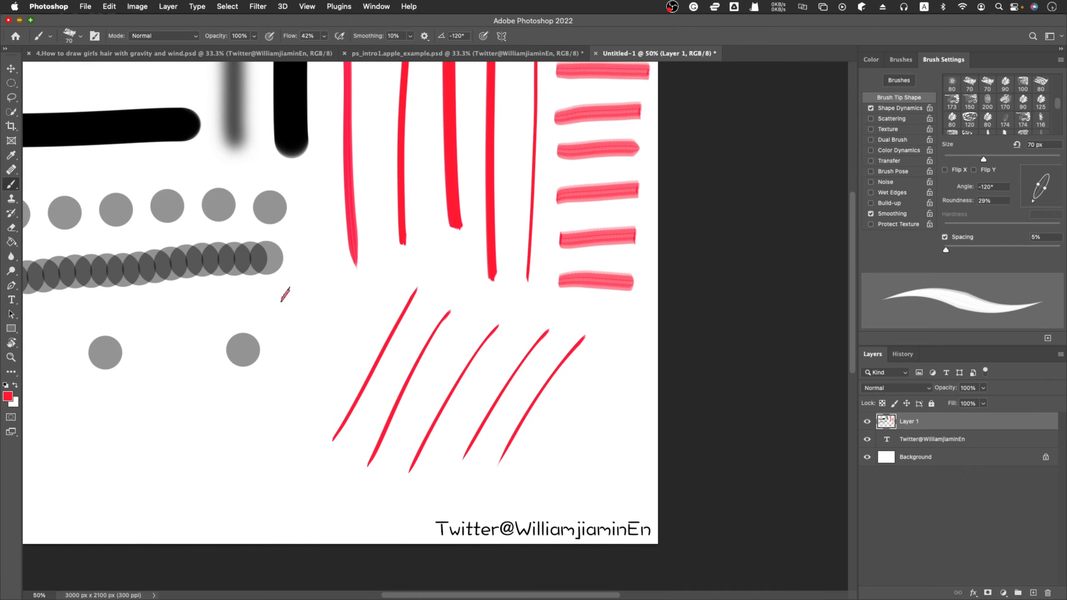
left_click_drag(284, 293, 361, 368)
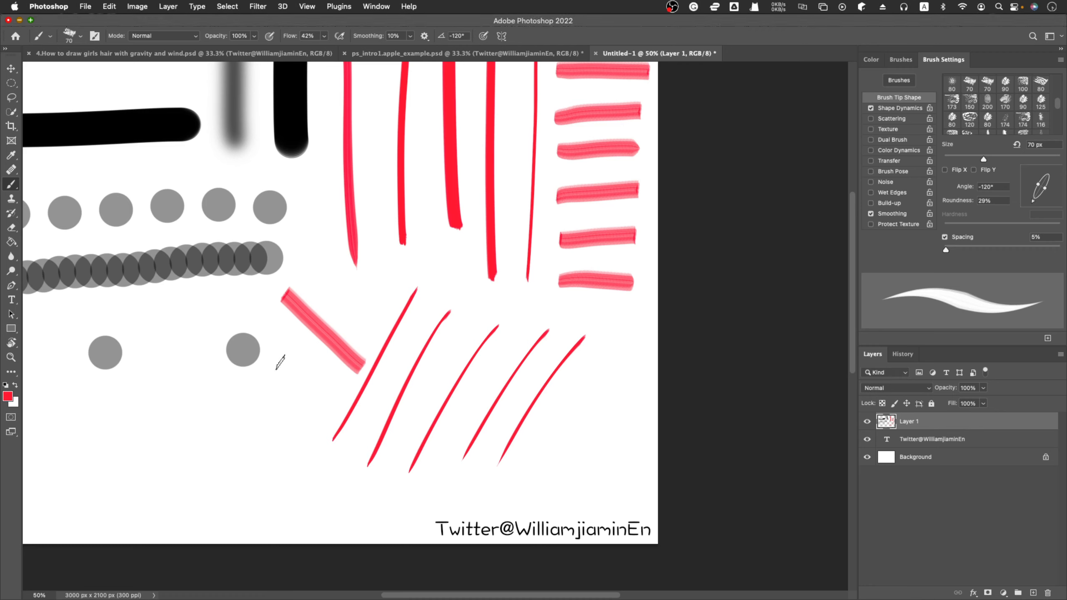
scroll(280, 362, "up", 2)
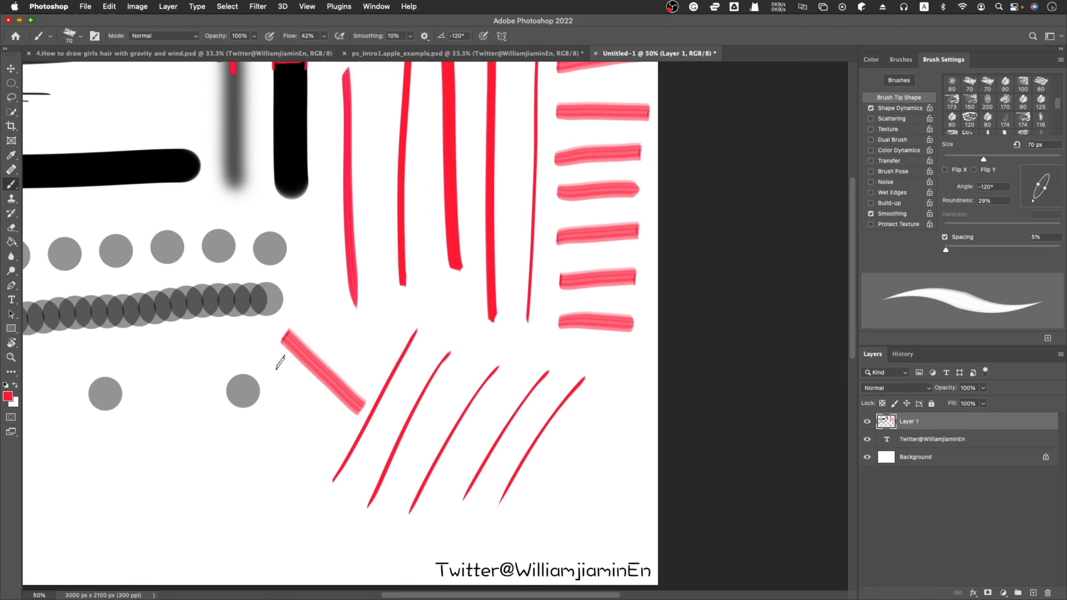
scroll(280, 362, "up", 4)
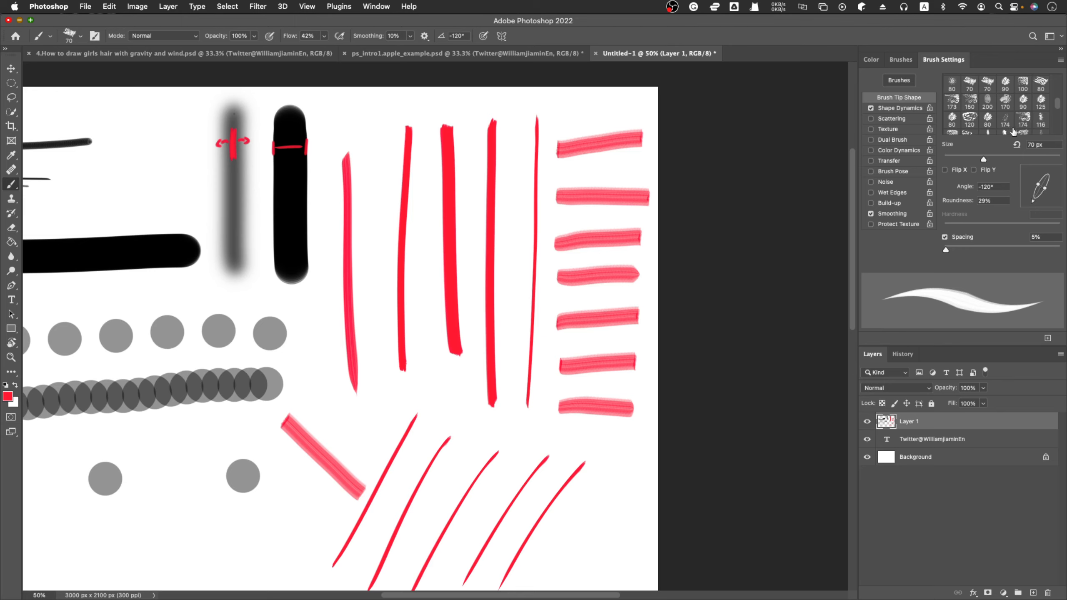
Browse the brush tip presets and select the 60 px tip at the end of the second row.
scroll(1012, 129, "down", 5)
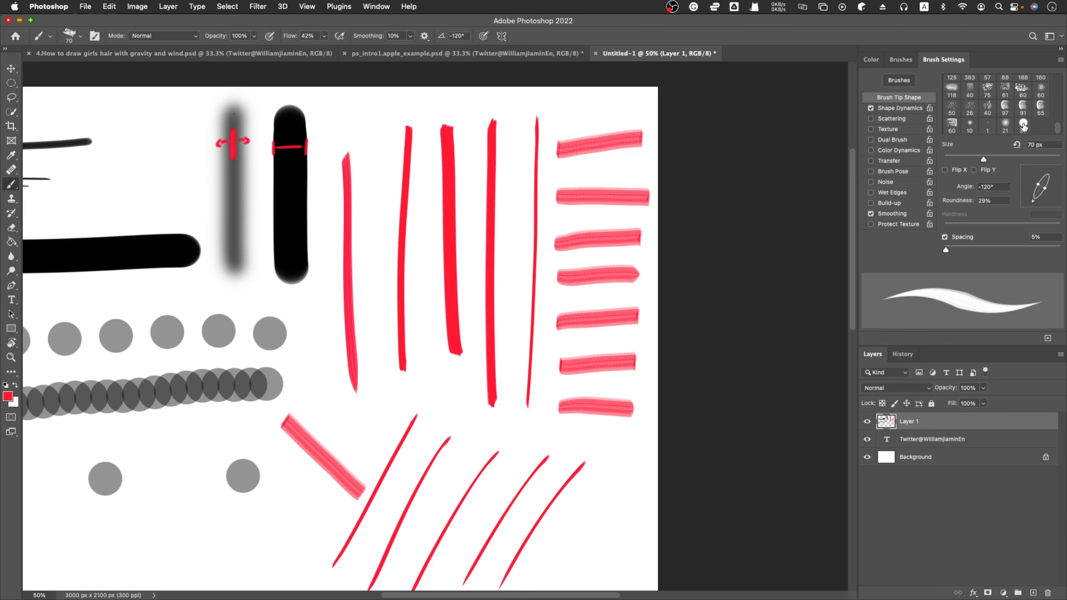
scroll(1023, 124, "up", 5)
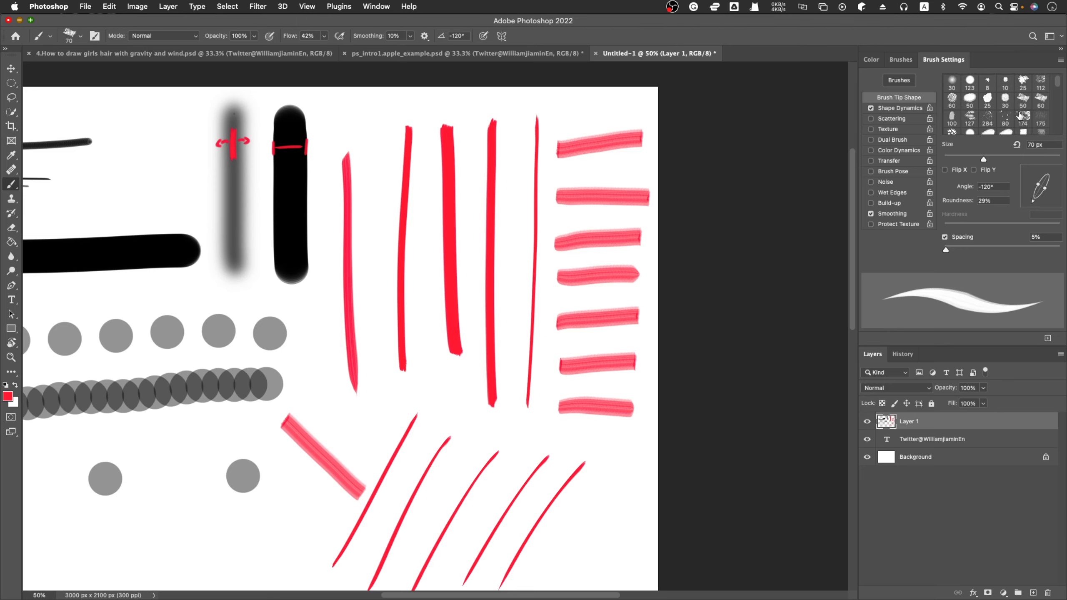
left_click(1039, 100)
scroll(1033, 114, "down", 5)
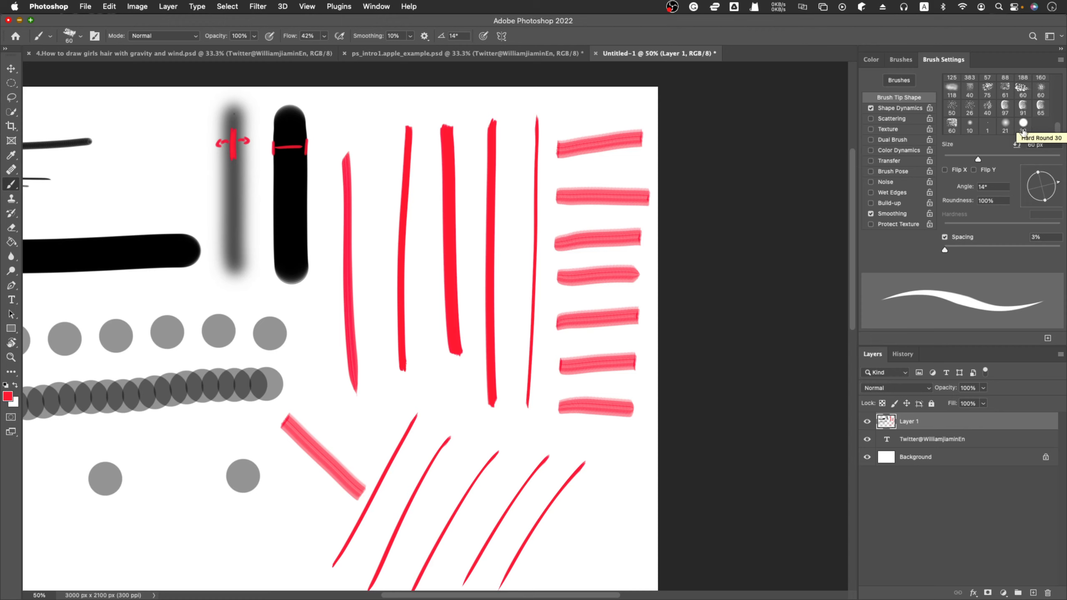
scroll(1018, 122, "up", 5)
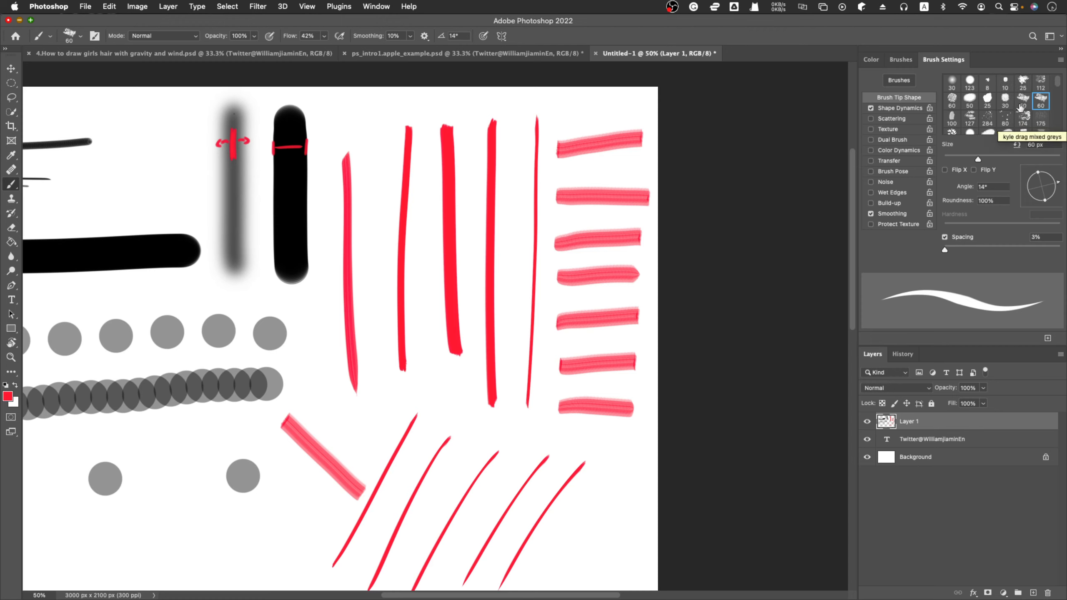